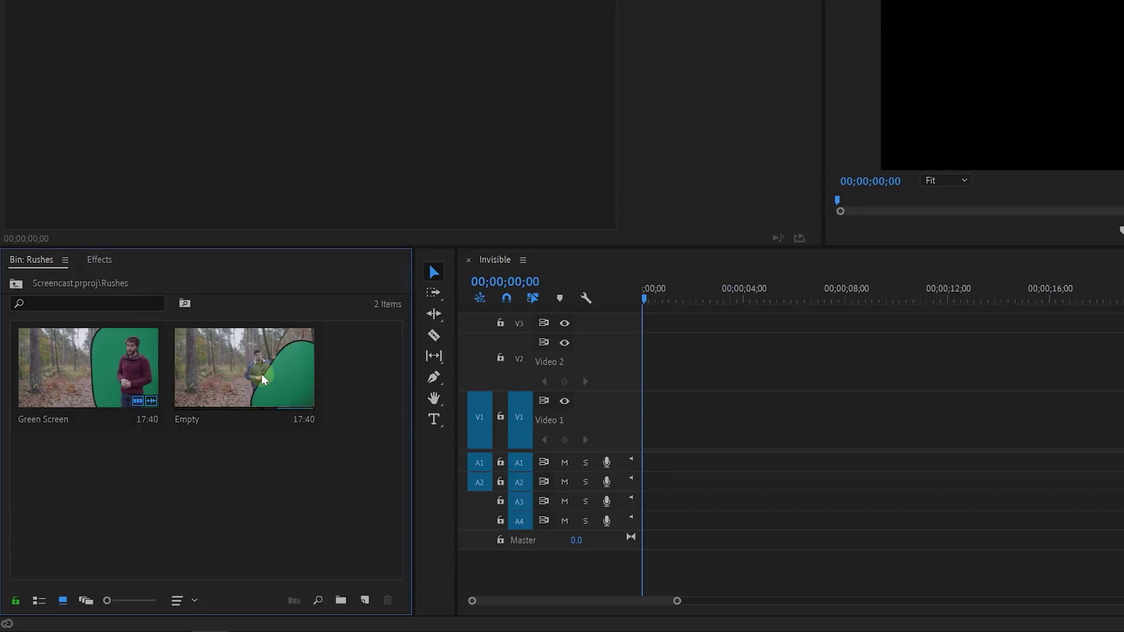
Place the Empty forest clip on V1 and the Green Screen clip on V2
drag(325, 377, 636, 422)
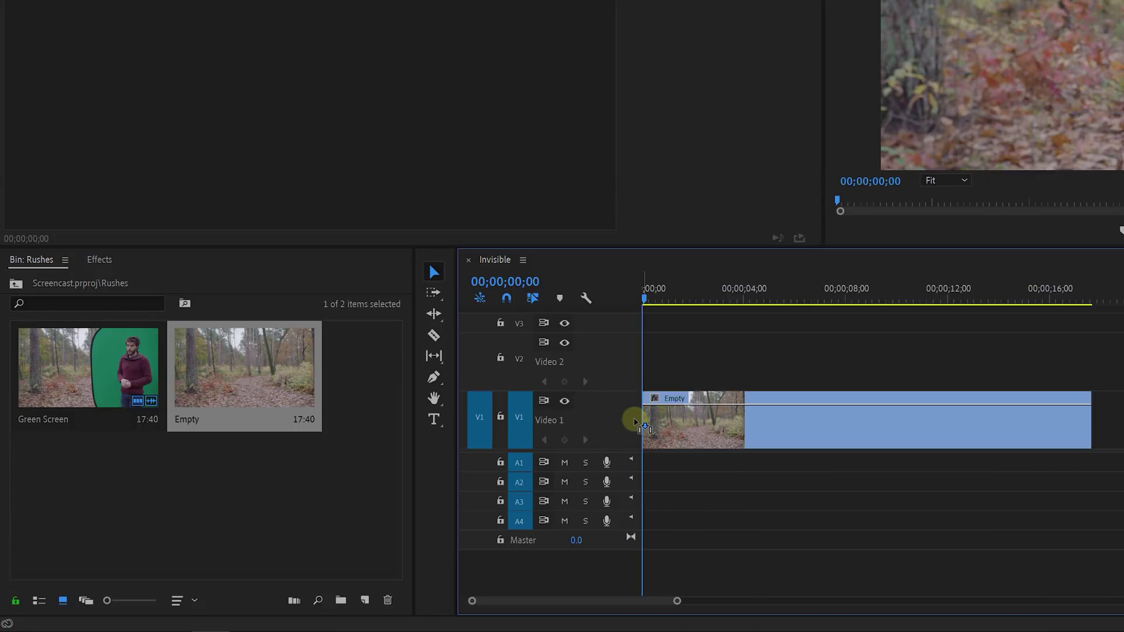
drag(112, 376, 612, 368)
click(766, 302)
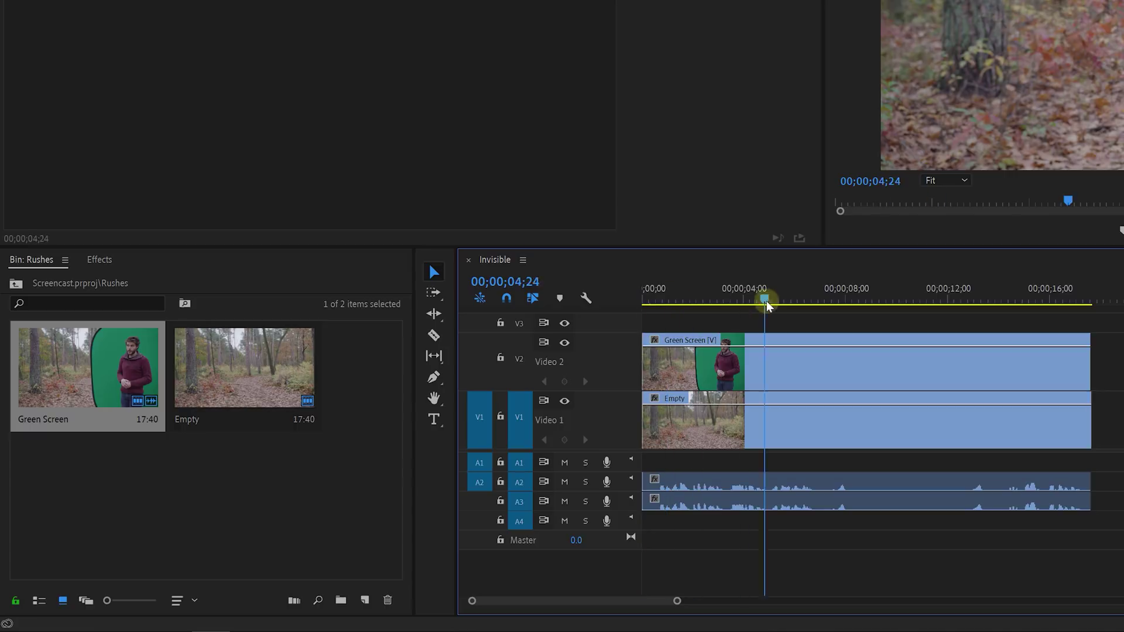
Draw a freeform opacity mask around the green backdrop on the Green Screen clip
click(873, 372)
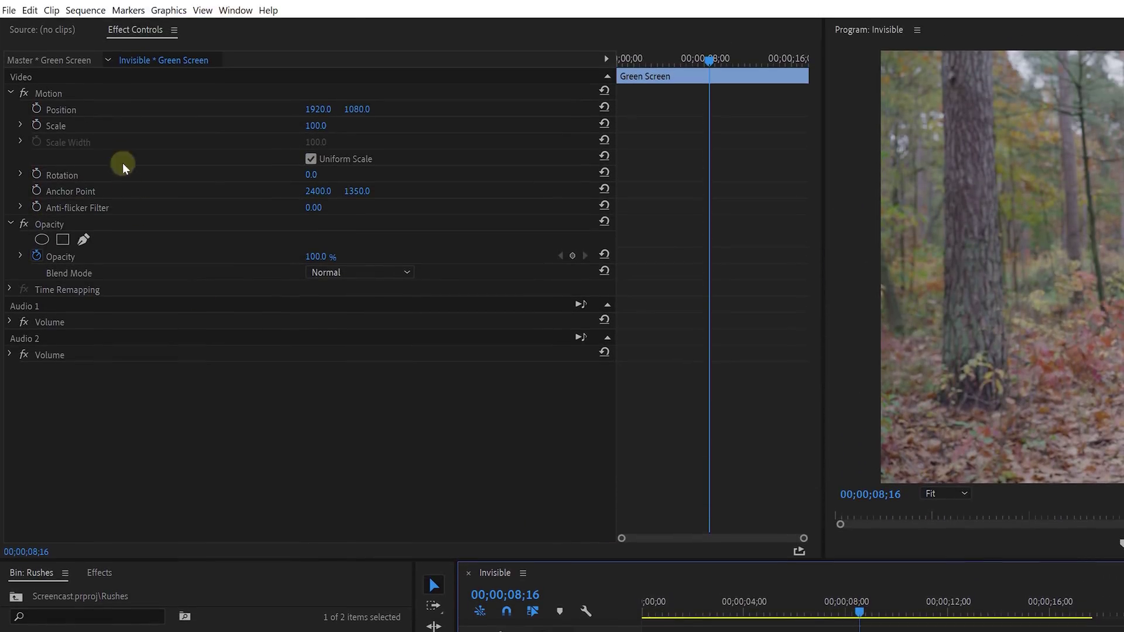
click(132, 30)
click(61, 225)
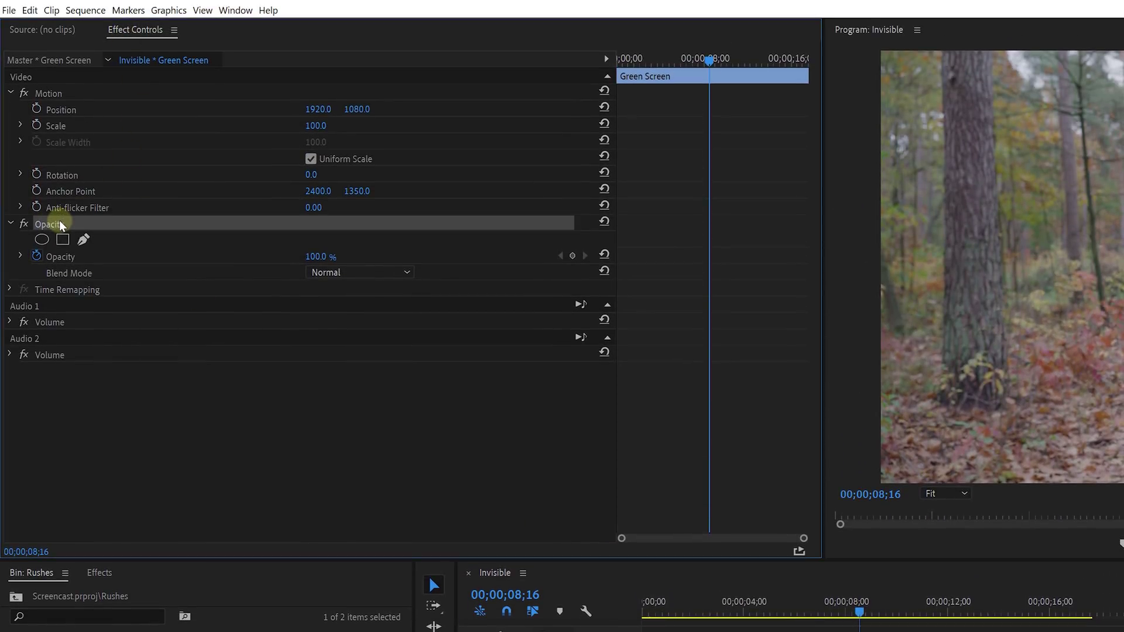
click(84, 240)
click(720, 195)
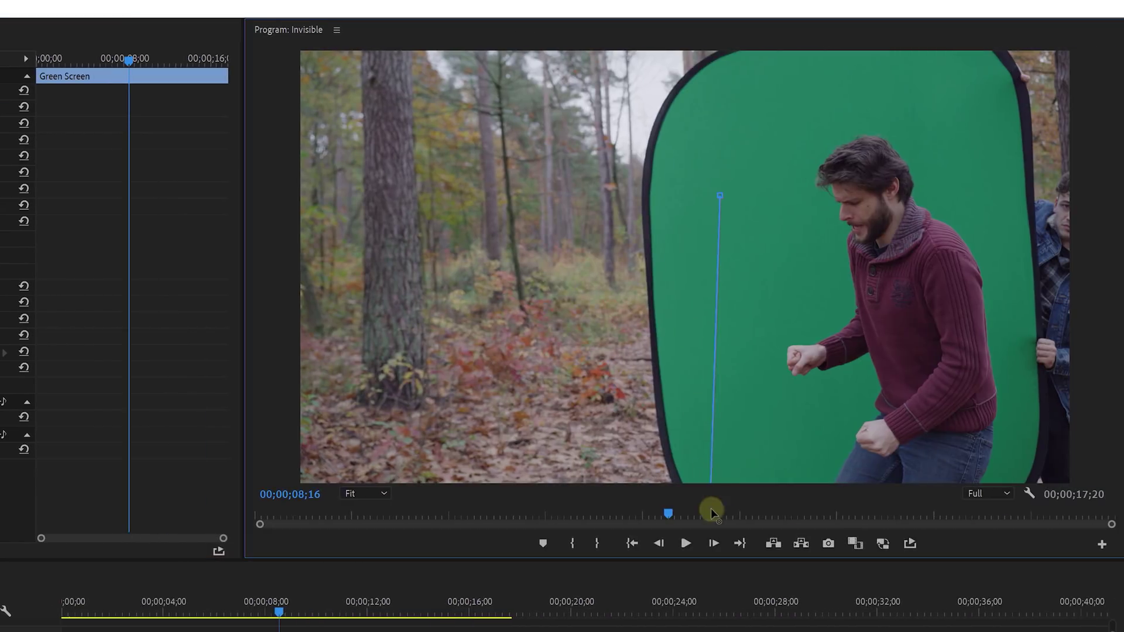
click(720, 195)
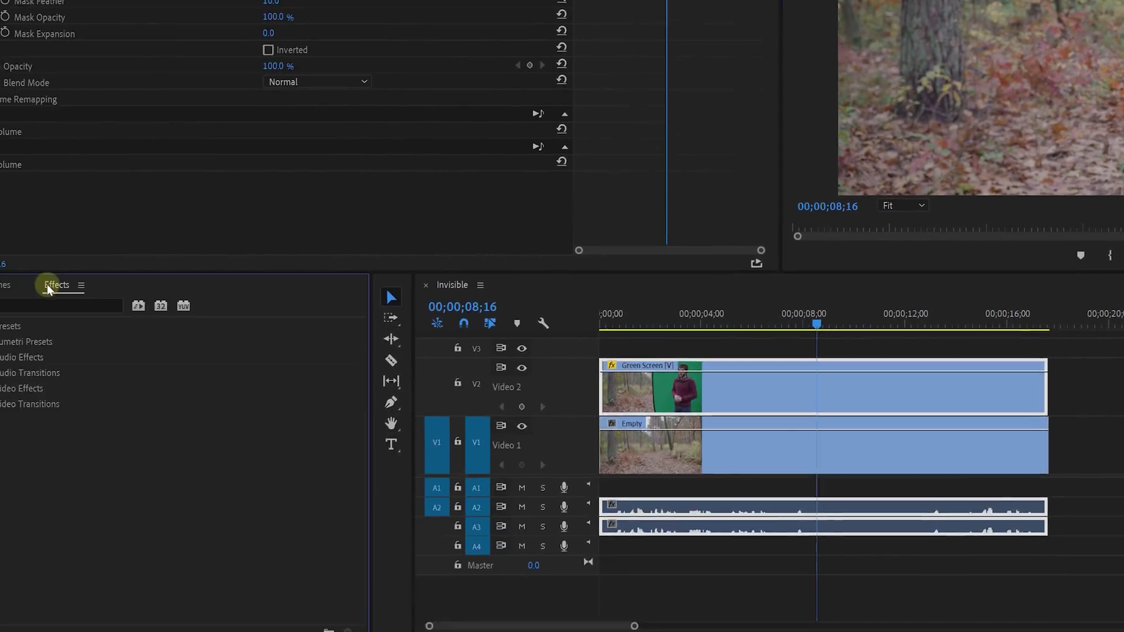
Apply Ultra Key to the Green Screen clip and sample the green backdrop to key it out
click(98, 284)
text(Ultra Key)
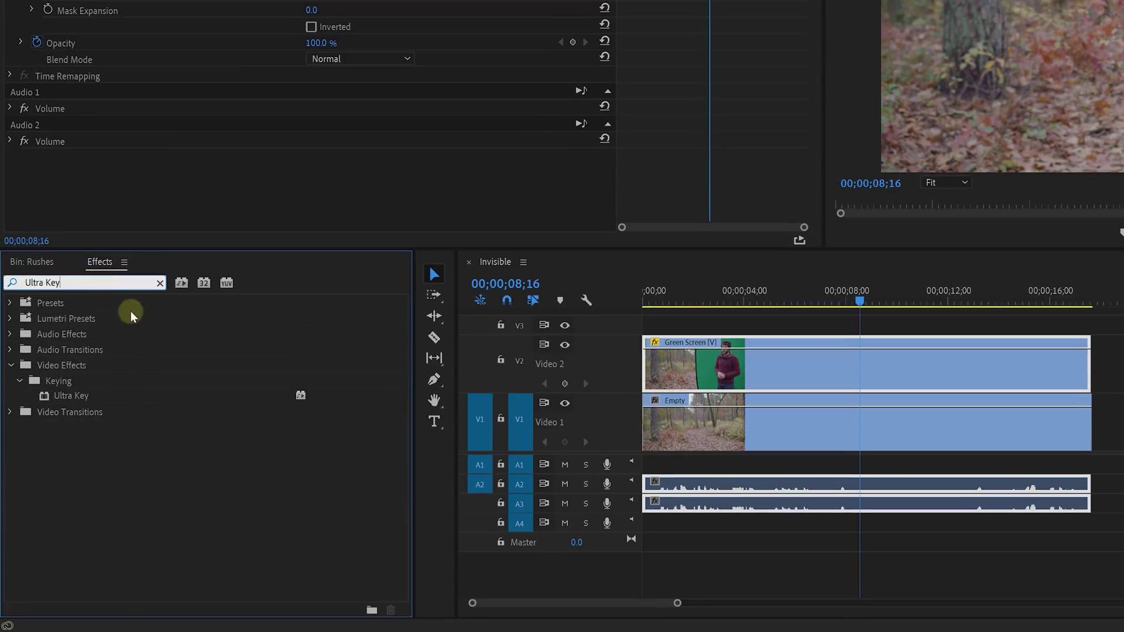
drag(135, 396, 724, 357)
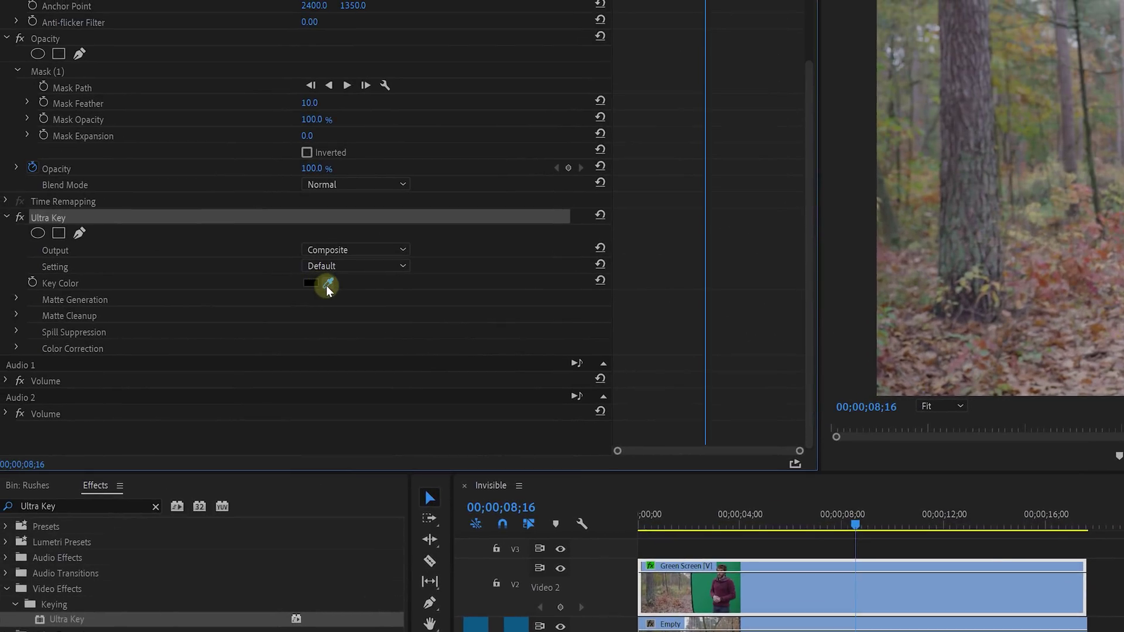
drag(325, 285, 813, 263)
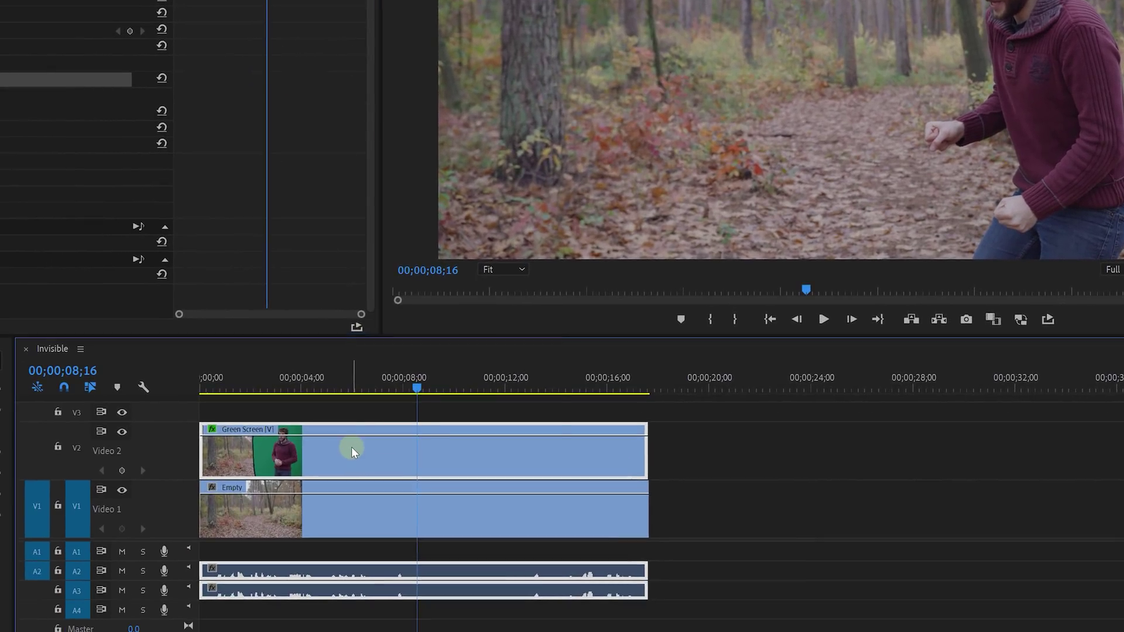
Nest the Green Screen clip, then apply Texturize to the Empty clip with Texture Layer set to Video 2
right_click(351, 447)
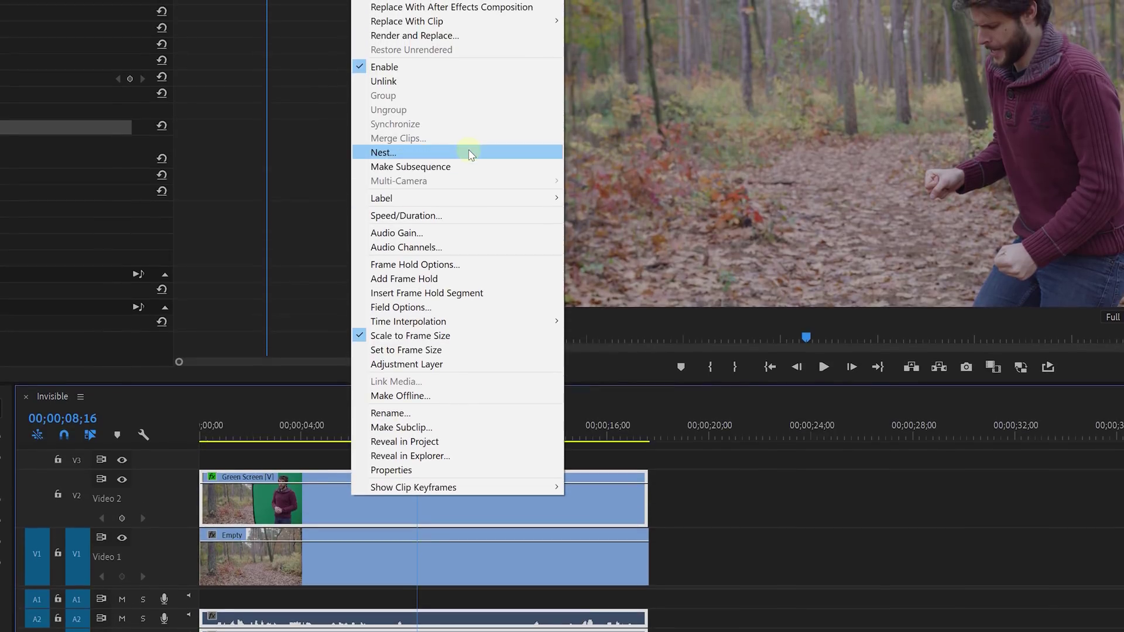
click(469, 153)
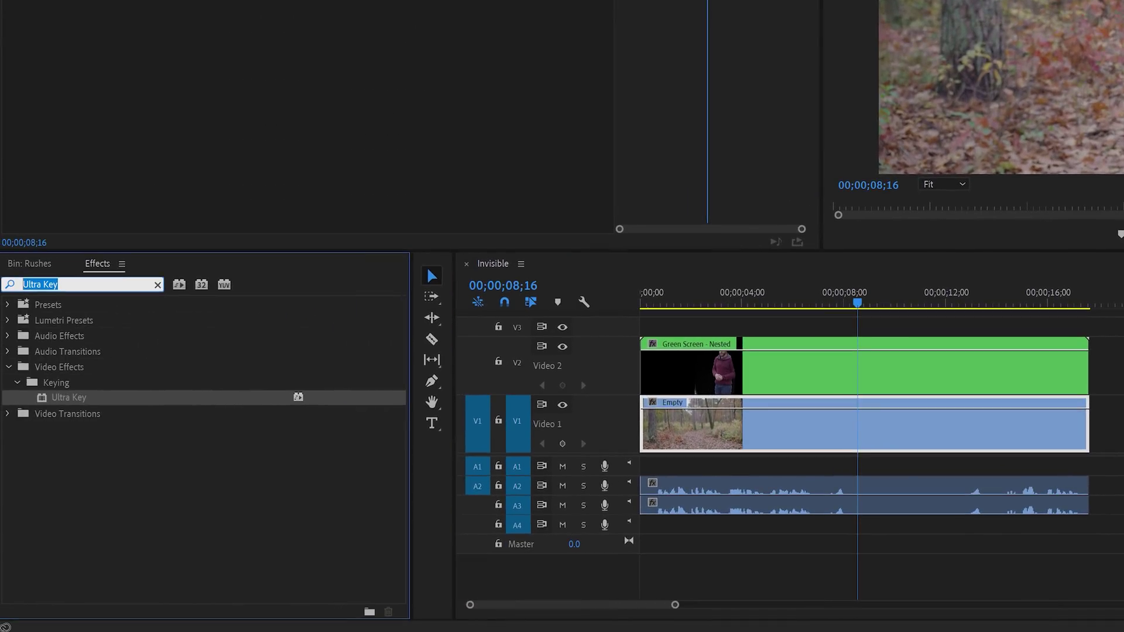
text(Textu)
click(71, 400)
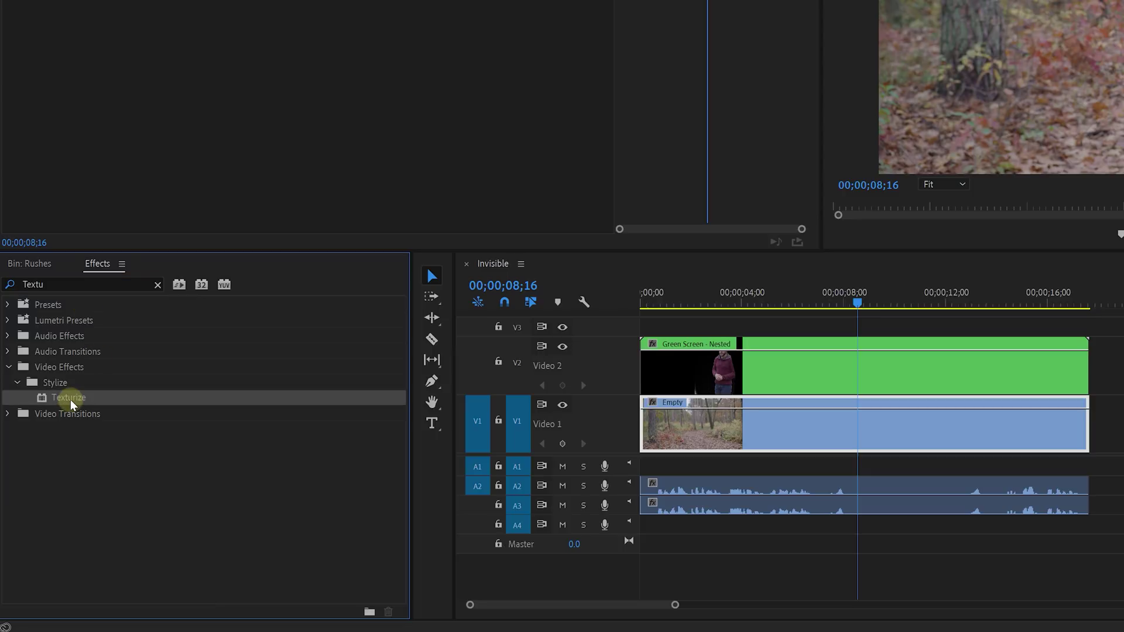
drag(189, 385, 743, 441)
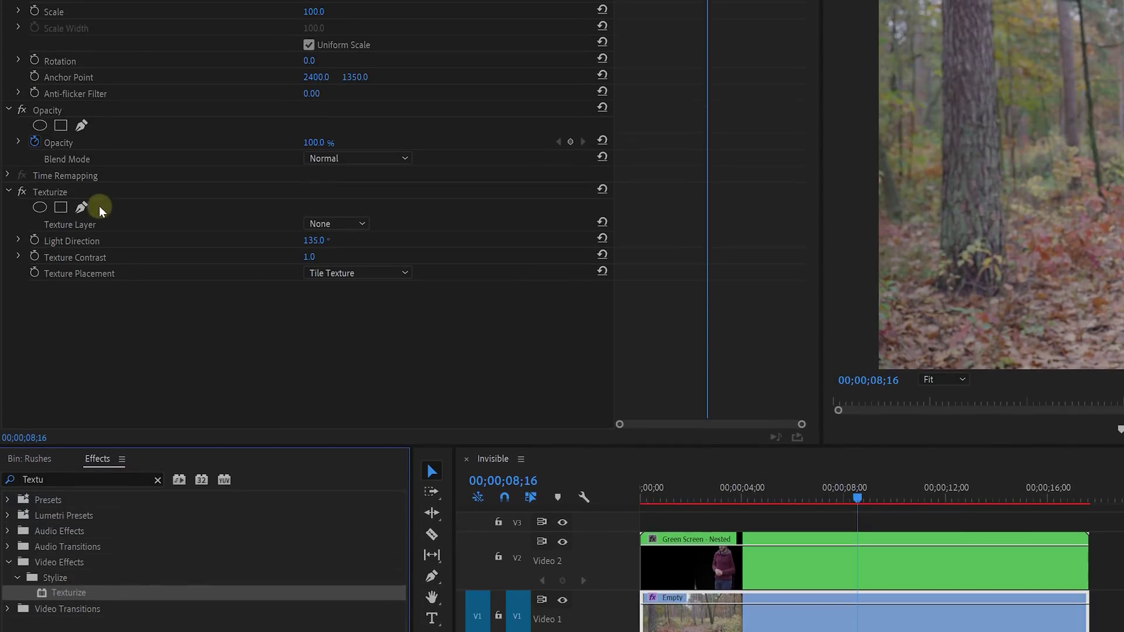
click(68, 192)
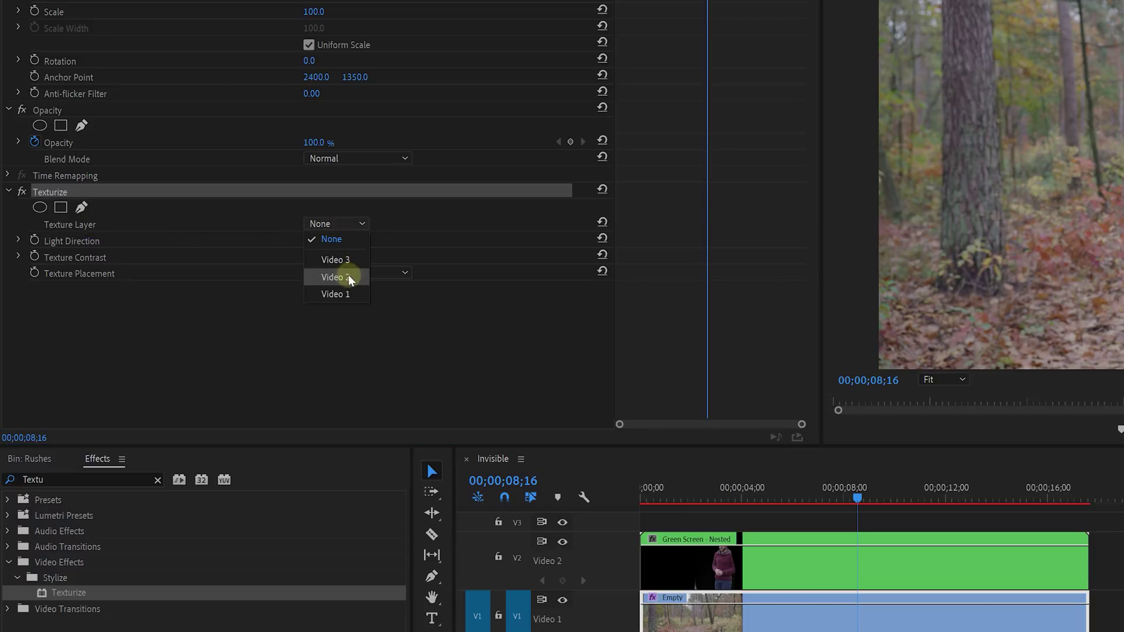
click(344, 276)
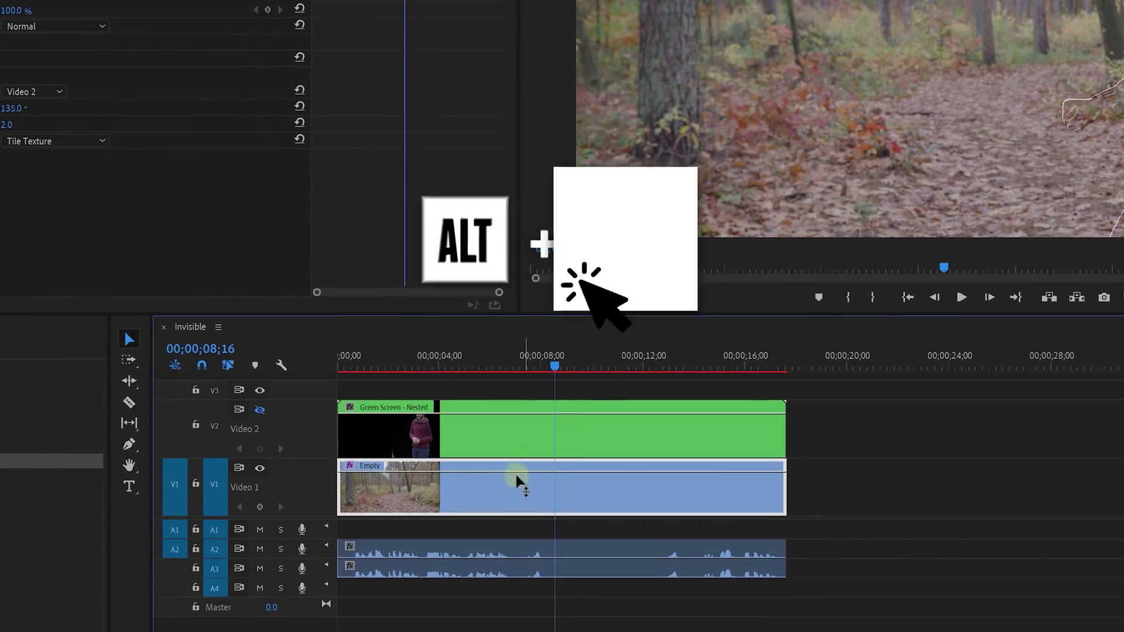
Alt-drag a copy of the Empty clip onto Video 3 and delete its Texturize effect
alt+drag(519, 477, 520, 409)
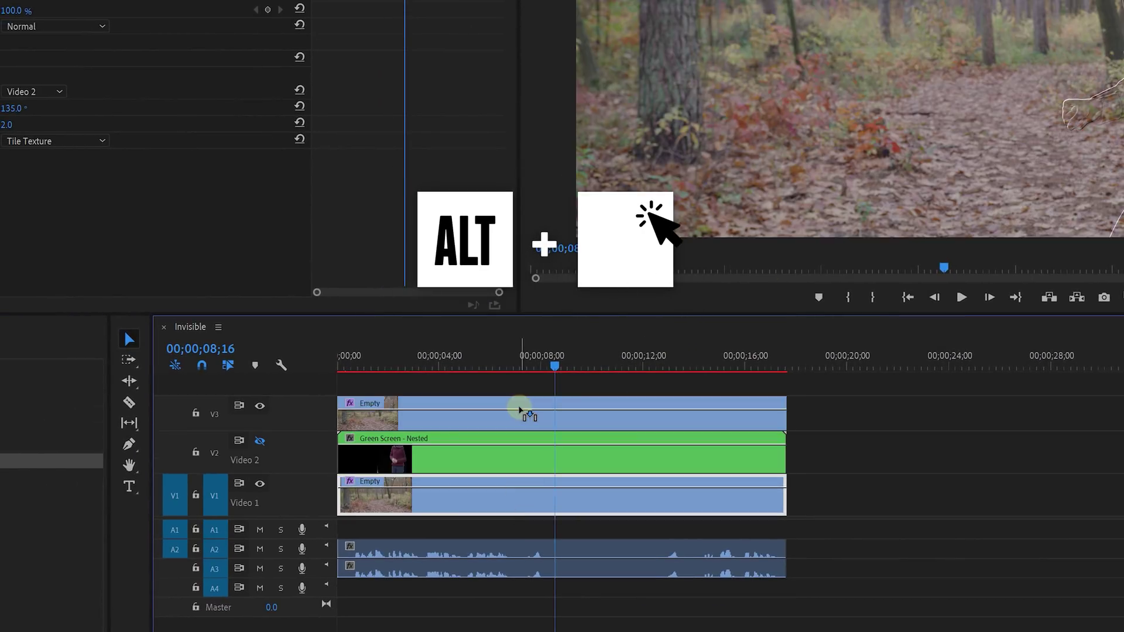
click(507, 410)
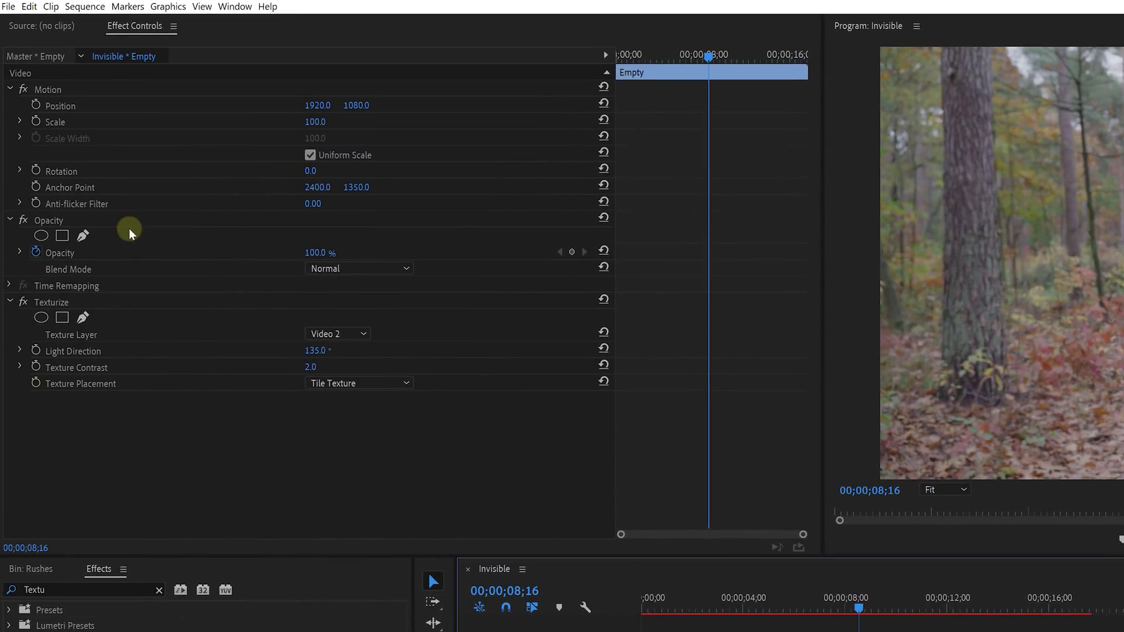
click(68, 304)
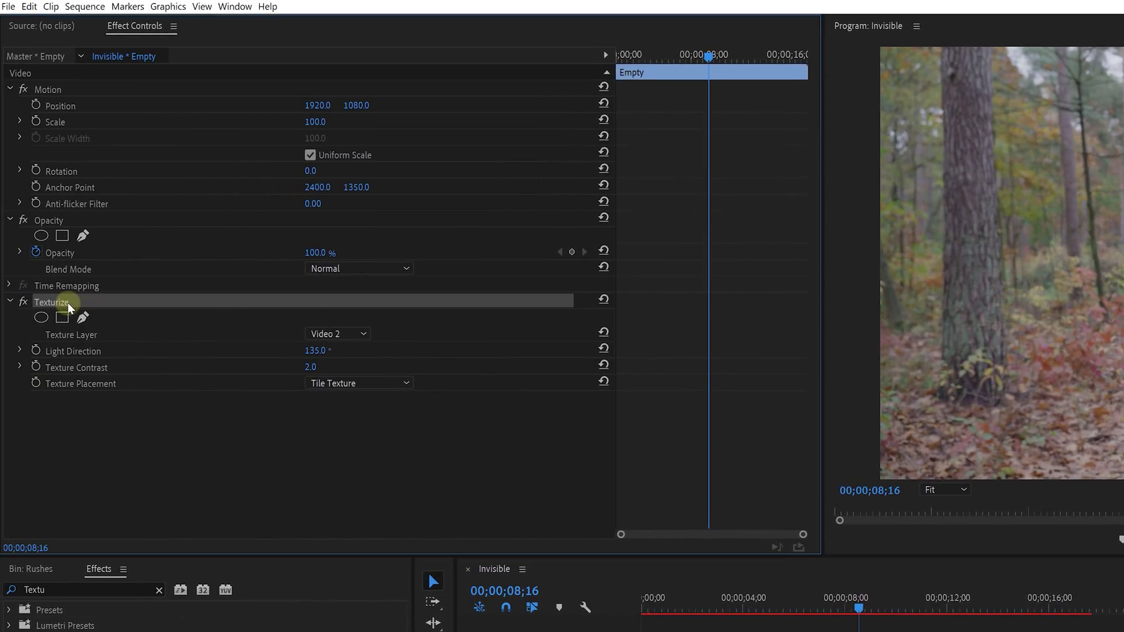
key(Delete)
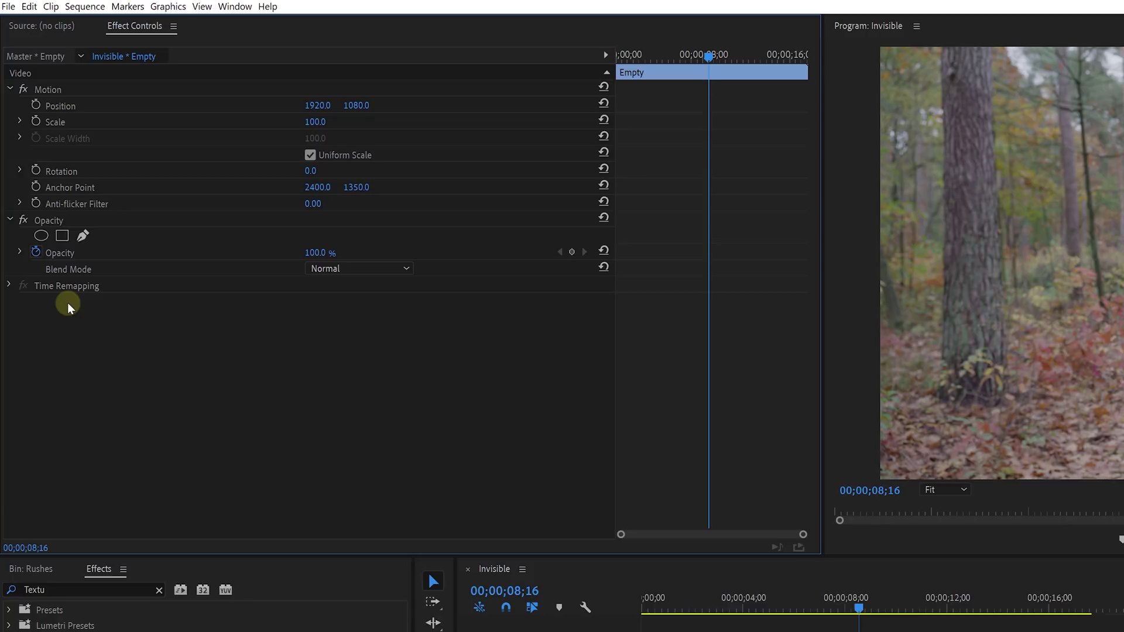
click(369, 270)
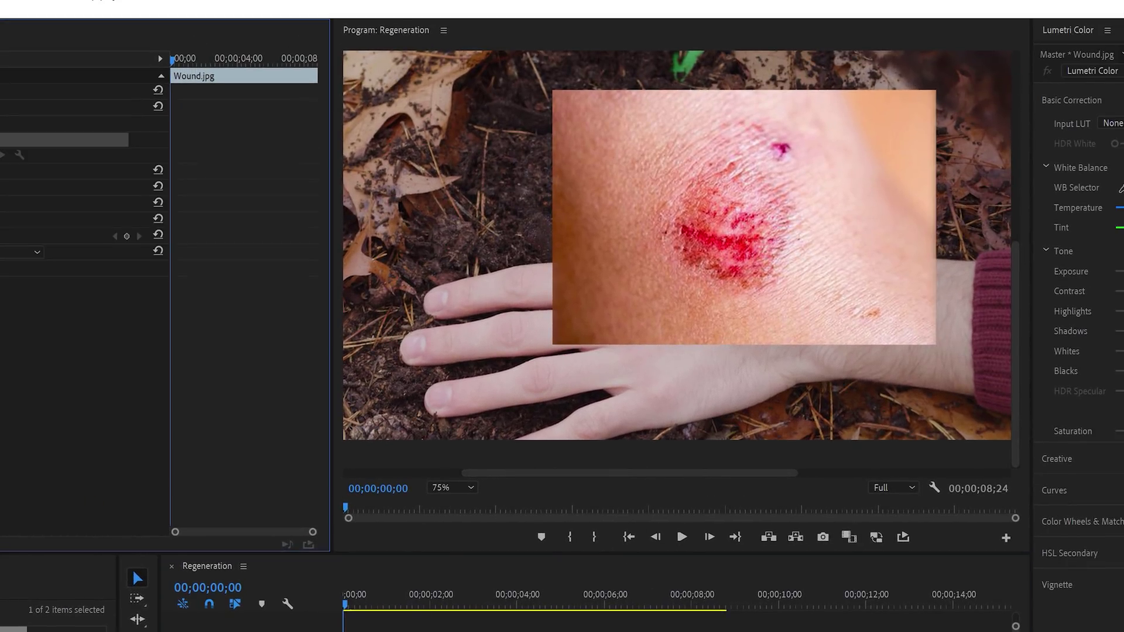
Mask out the wound and scale and rotate it onto the back of the hand
click(661, 154)
drag(640, 207, 644, 242)
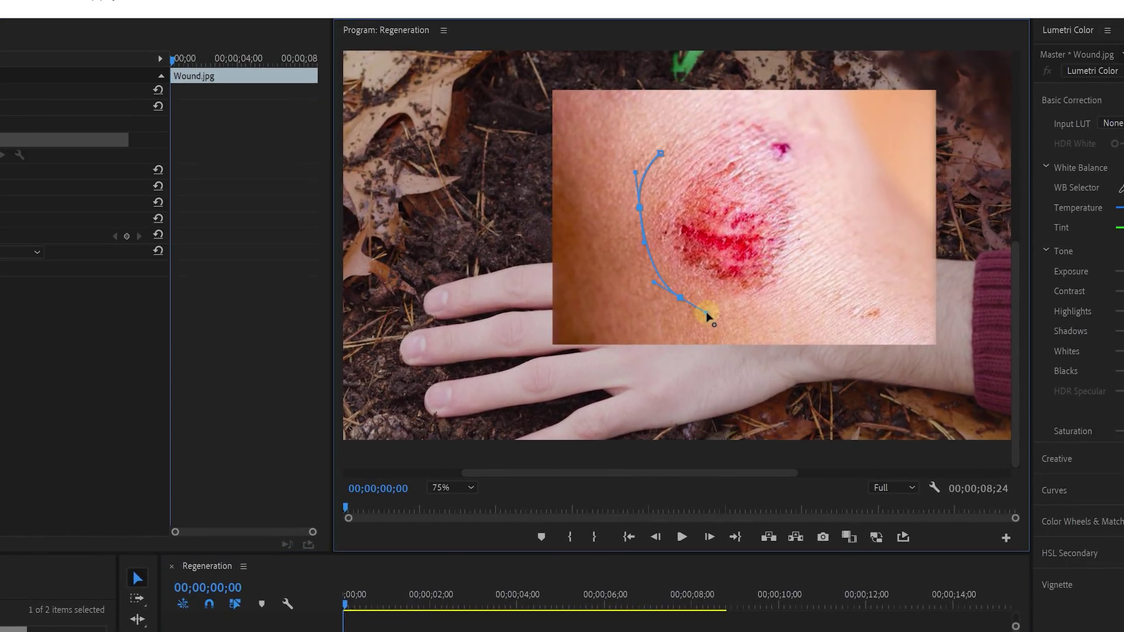
click(692, 128)
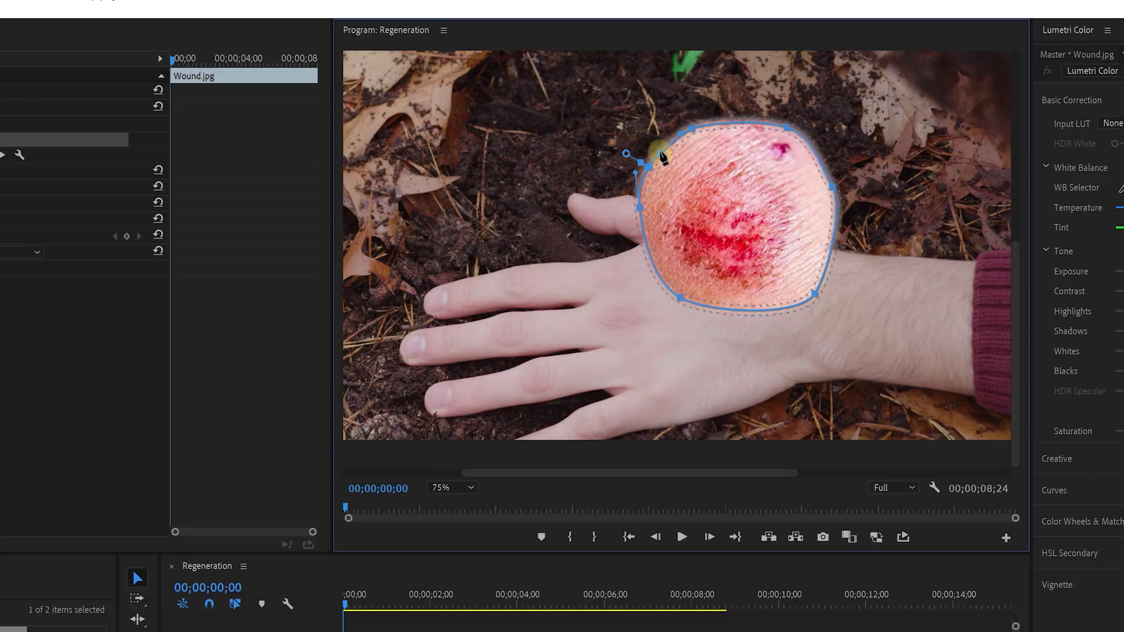
drag(649, 186, 642, 186)
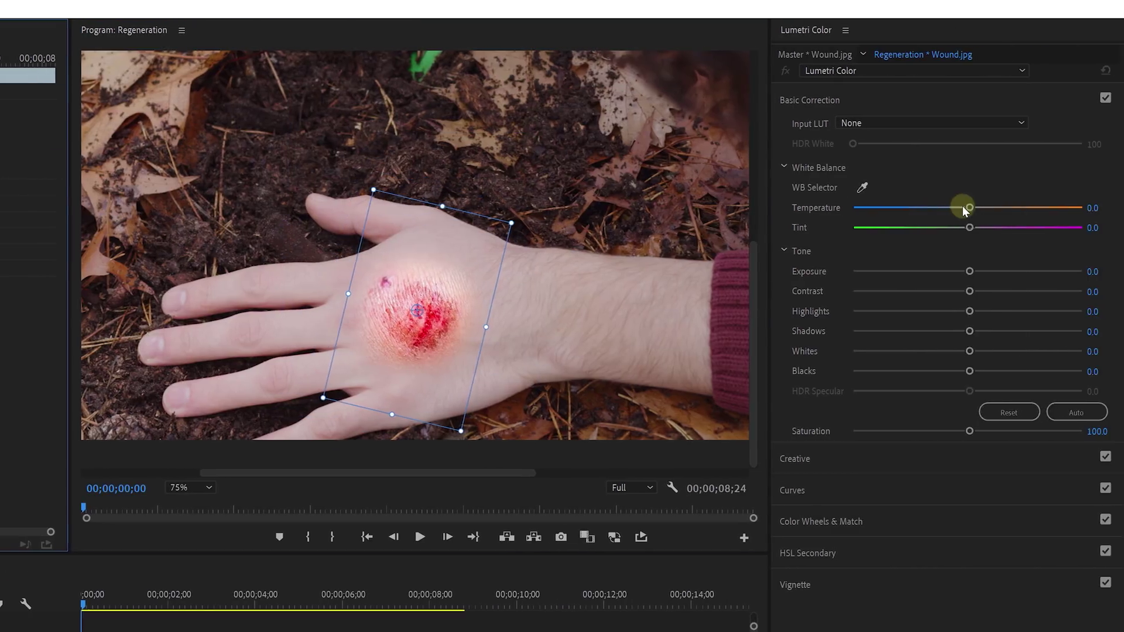
Cool the temperature, lower exposure, adjust contrast and lift shadows to match the skin, then nest the wound
drag(964, 207, 927, 203)
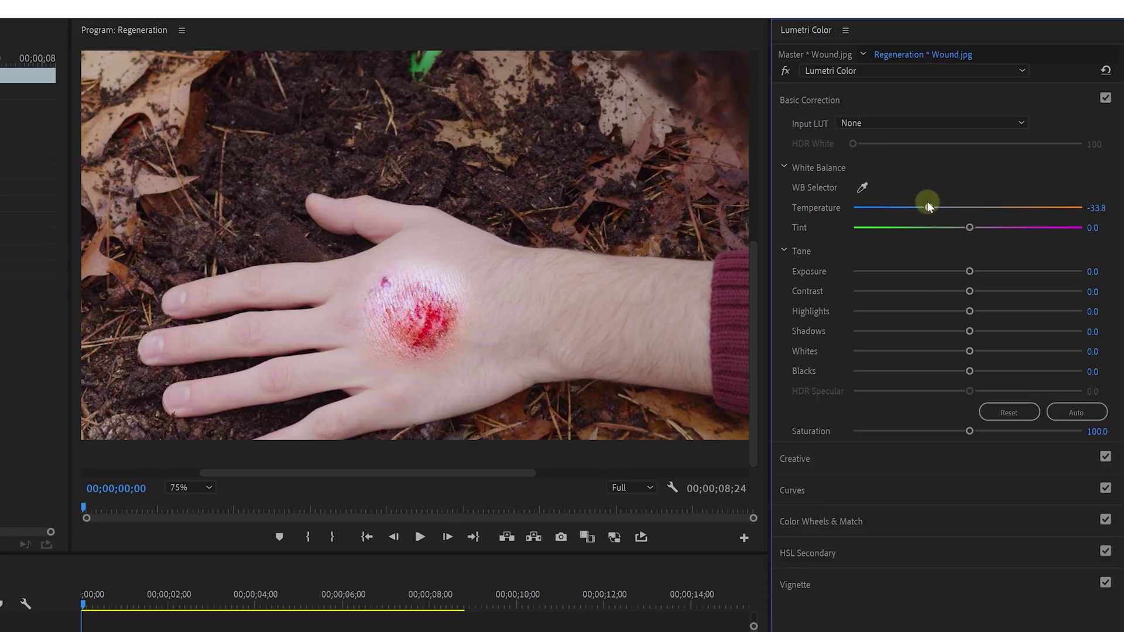
drag(969, 271, 963, 272)
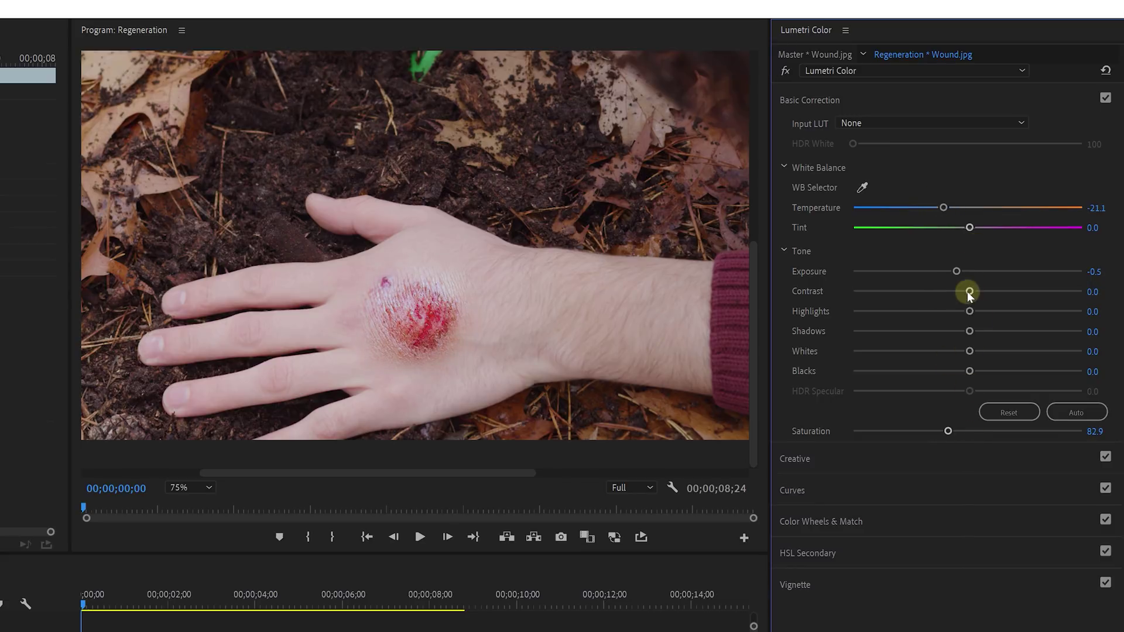
drag(953, 291, 970, 291)
drag(971, 332, 949, 312)
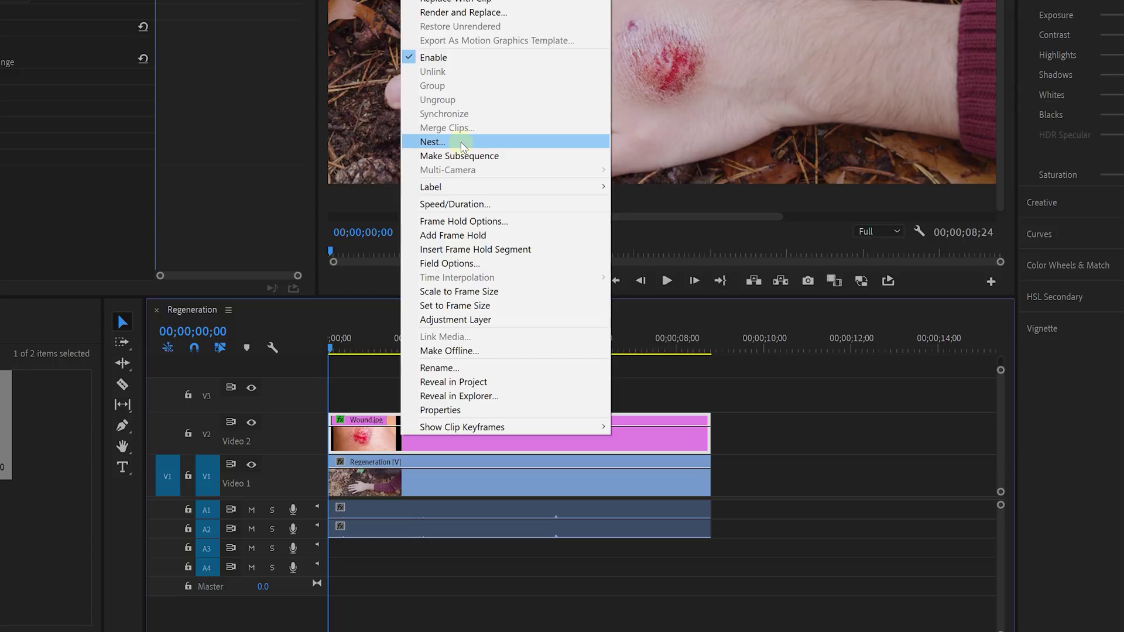
click(436, 142)
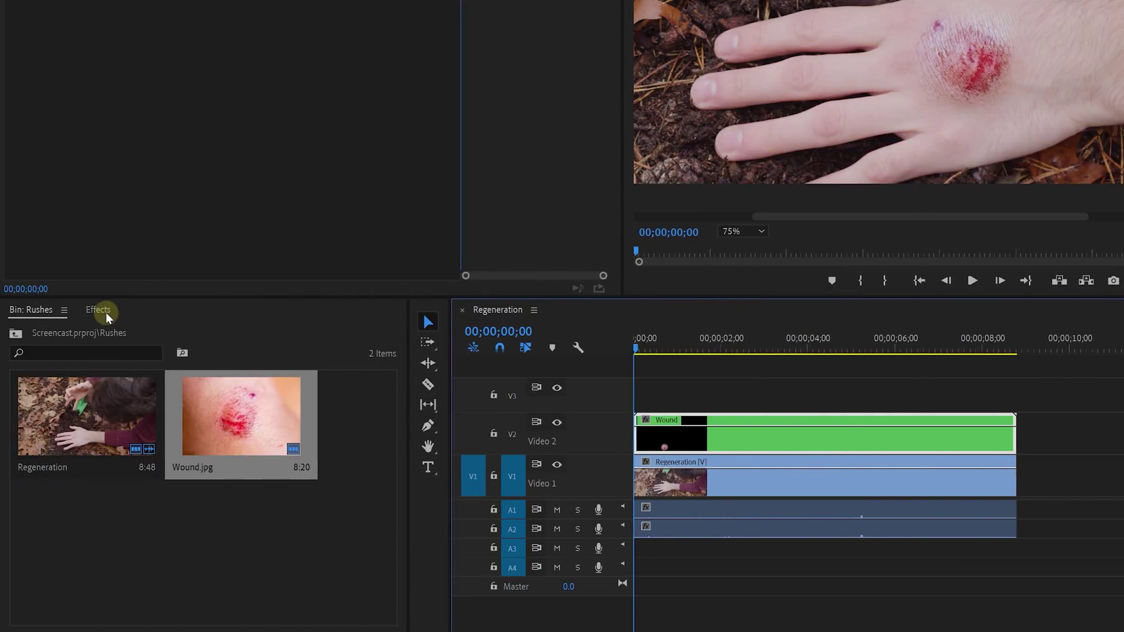
Apply Roughen Edges to the Wound clip and keyframe its Border from 1 to 82 by 00;00;02;23
click(105, 314)
click(105, 330)
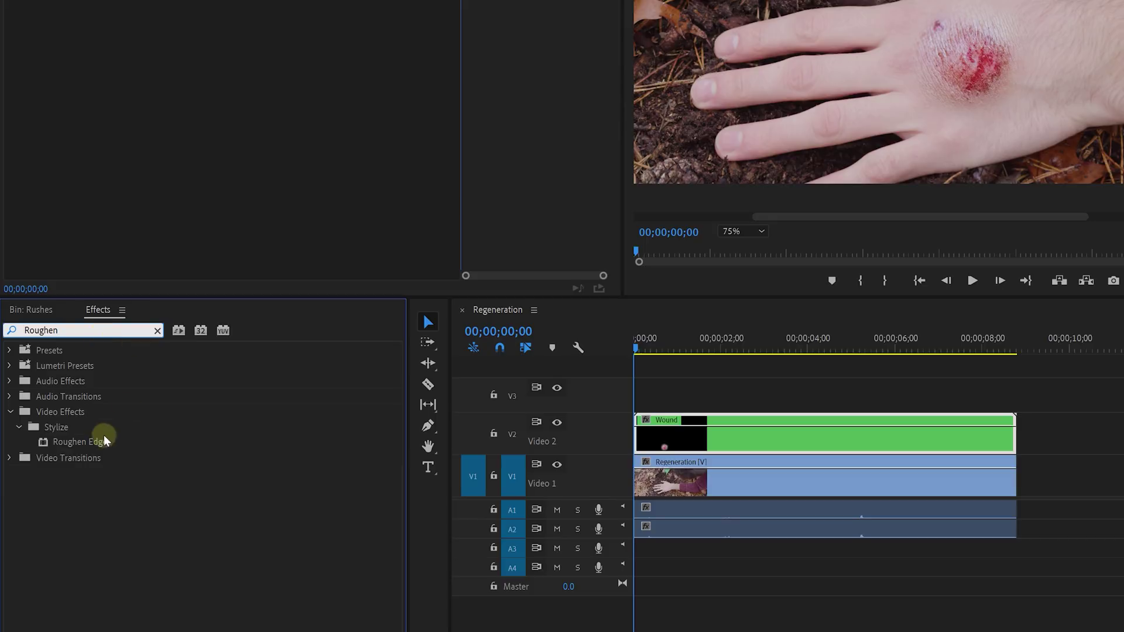
drag(105, 441, 670, 427)
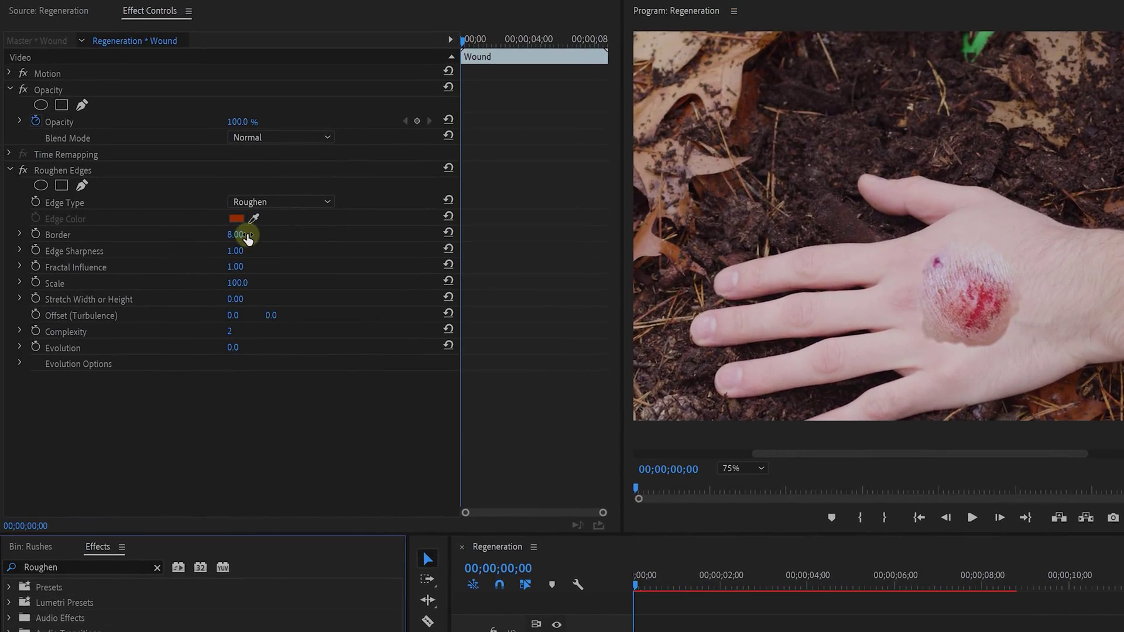
drag(247, 236, 491, 208)
drag(391, 193, 117, 171)
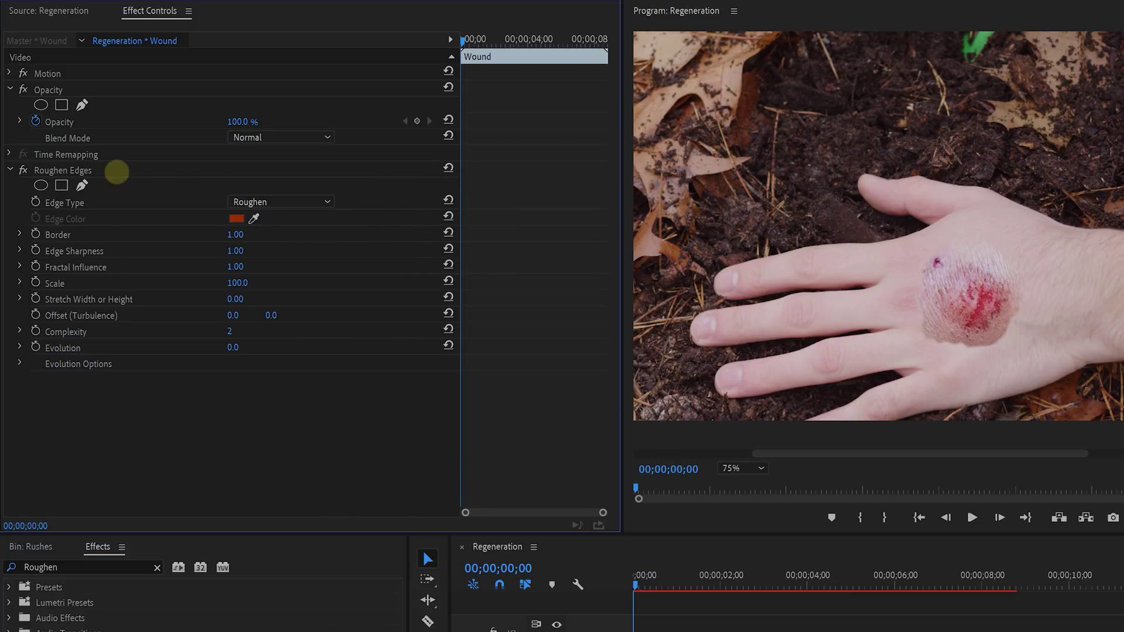
click(36, 234)
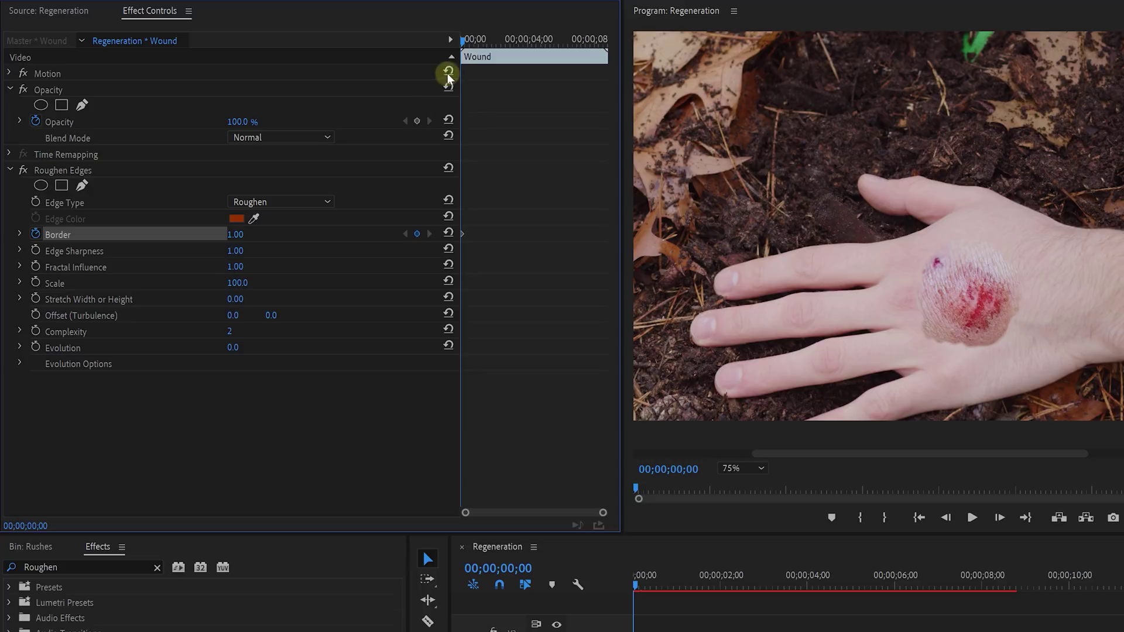
drag(462, 40, 507, 45)
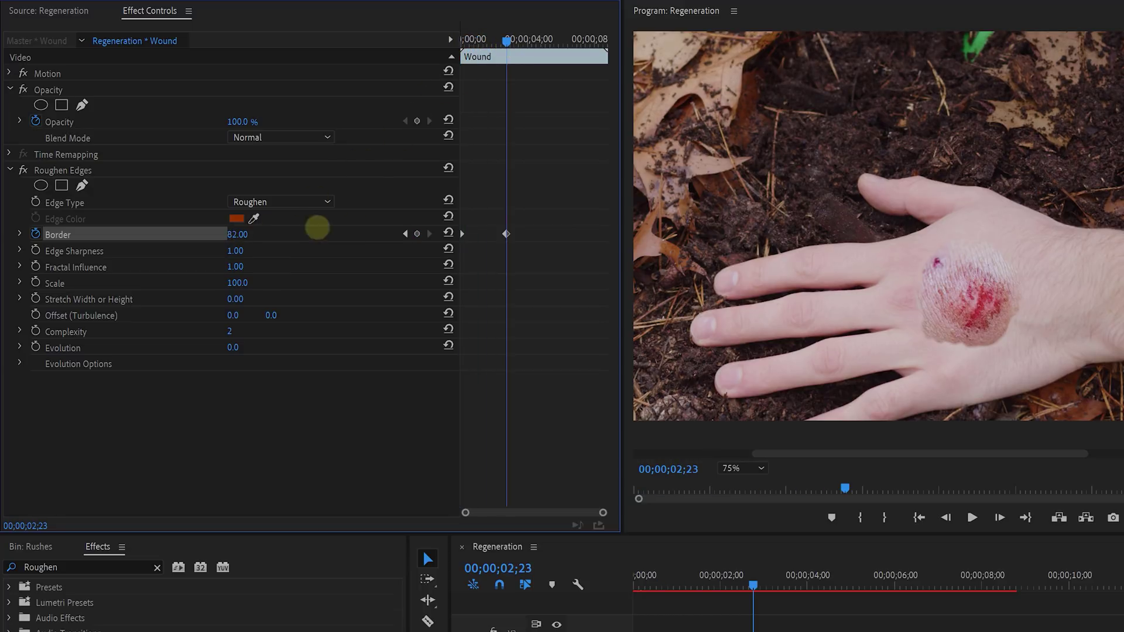
key(Home)
Draw a freeform Roughen Edges mask around the wound
click(44, 168)
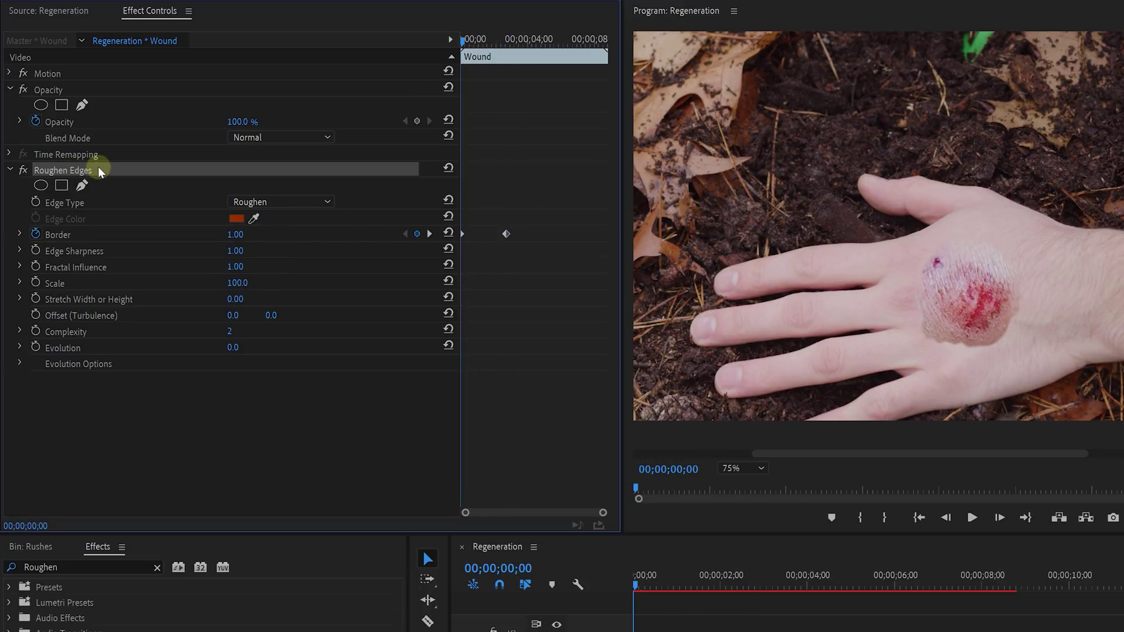
click(82, 185)
click(932, 273)
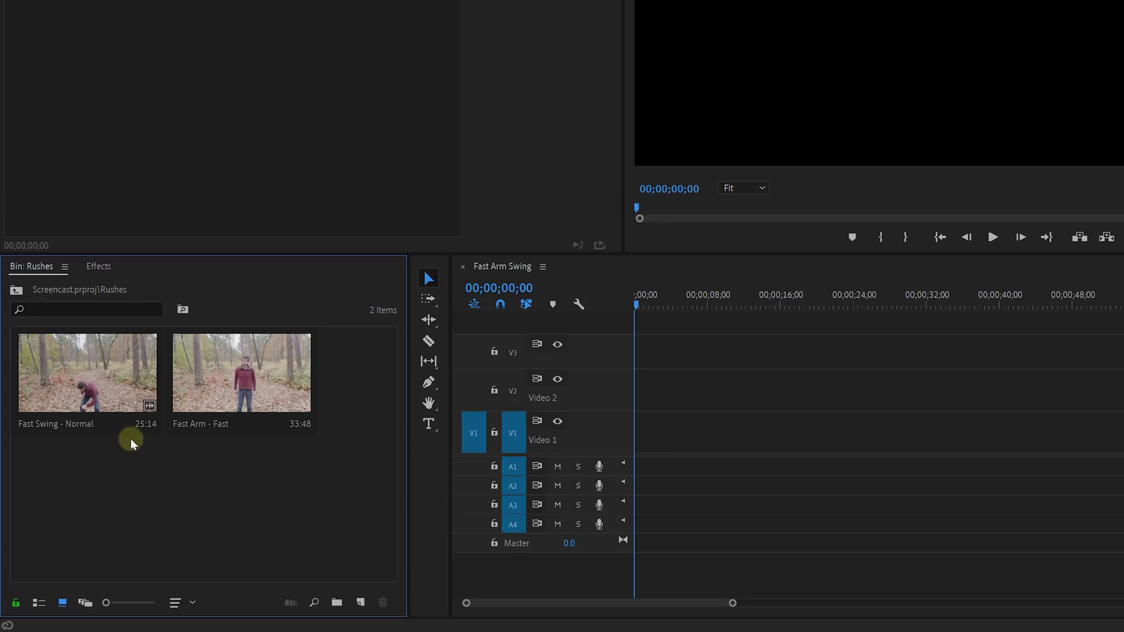
Stack Fast Swing - Normal on V1 and Fast Arm - Fast on V2, then mask the arm
drag(95, 386, 627, 465)
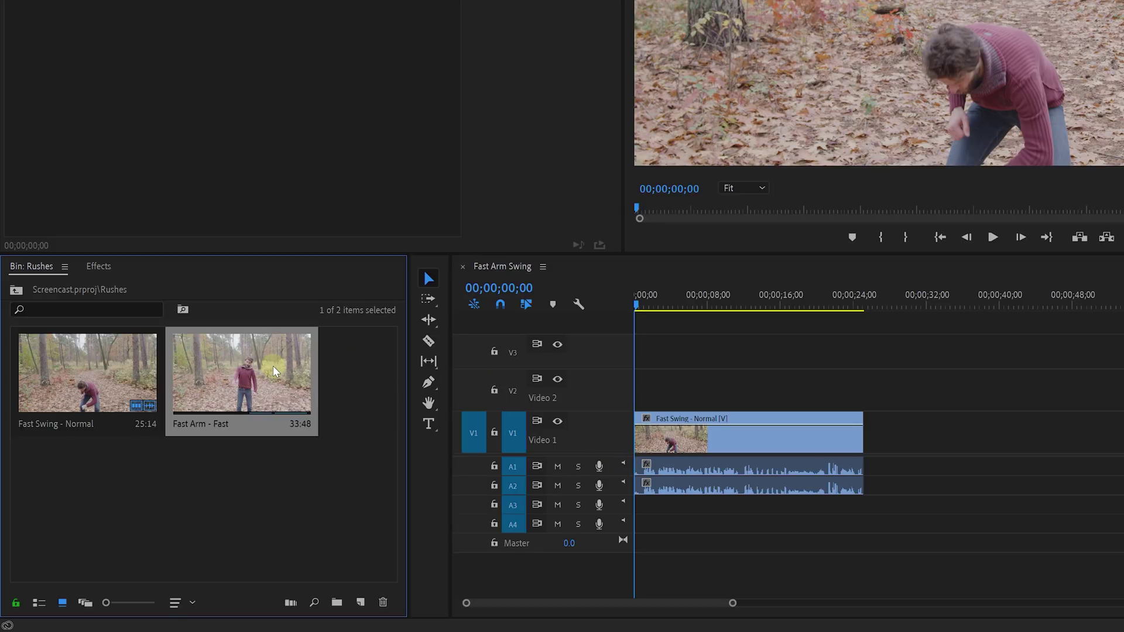
drag(273, 367, 621, 394)
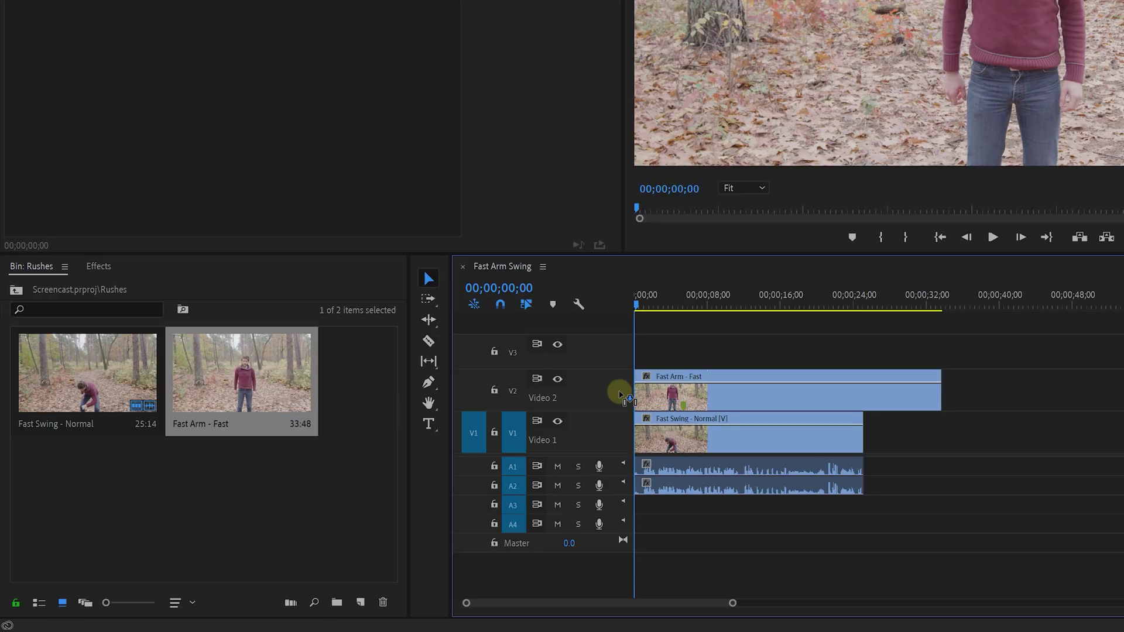
click(716, 392)
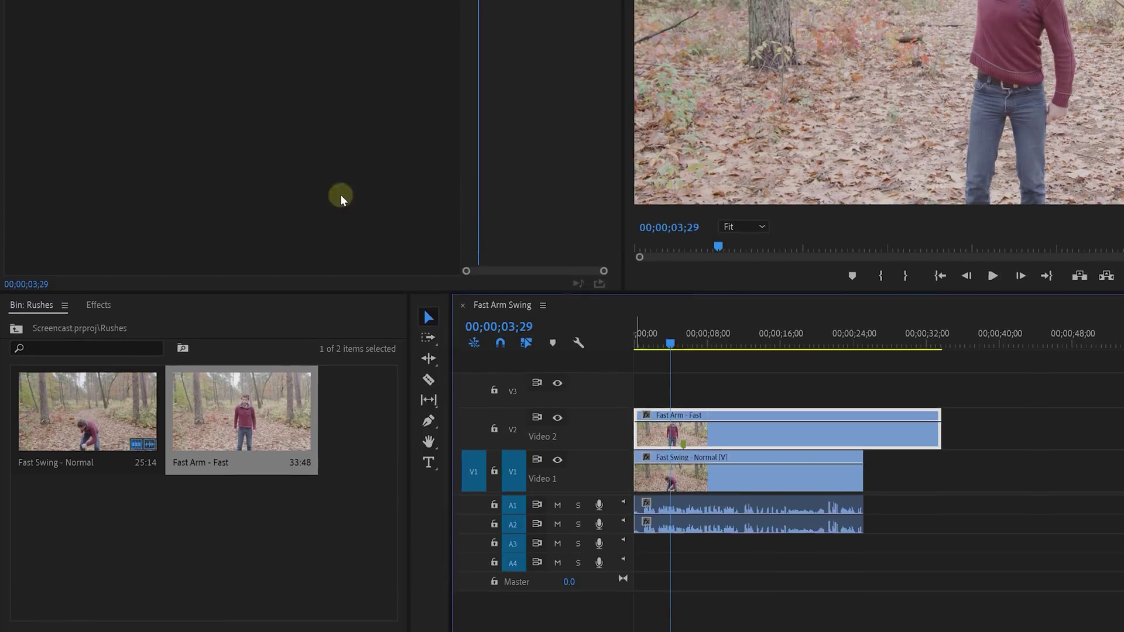
click(80, 111)
click(722, 146)
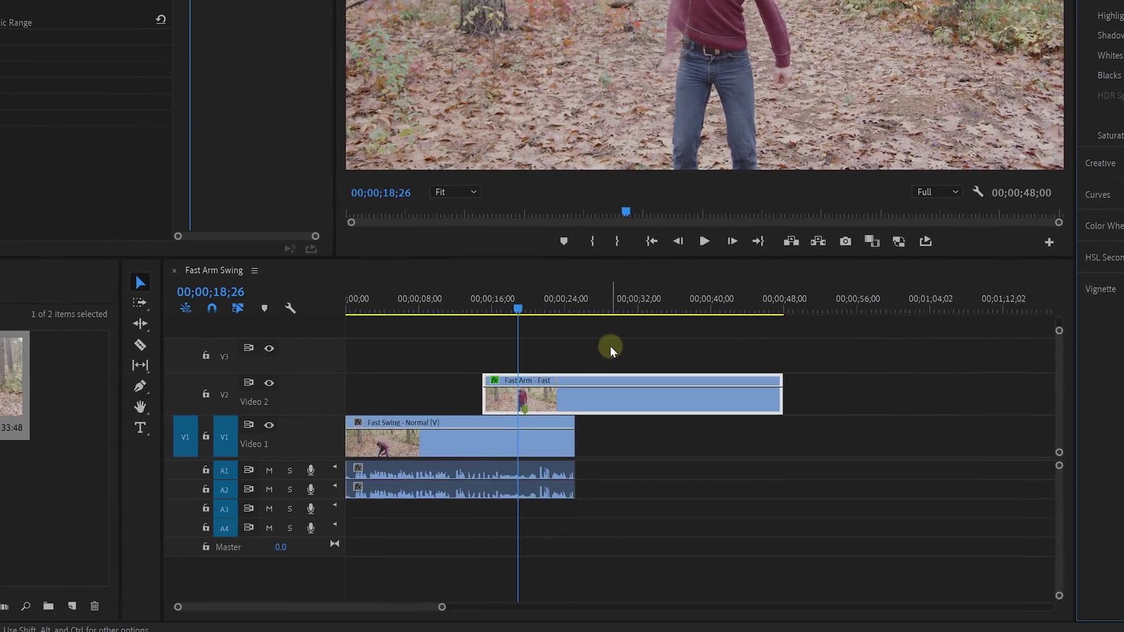
Shorten the Fast Arm - Fast clip with the Rate Stretch Tool to speed it up
click(616, 351)
click(141, 326)
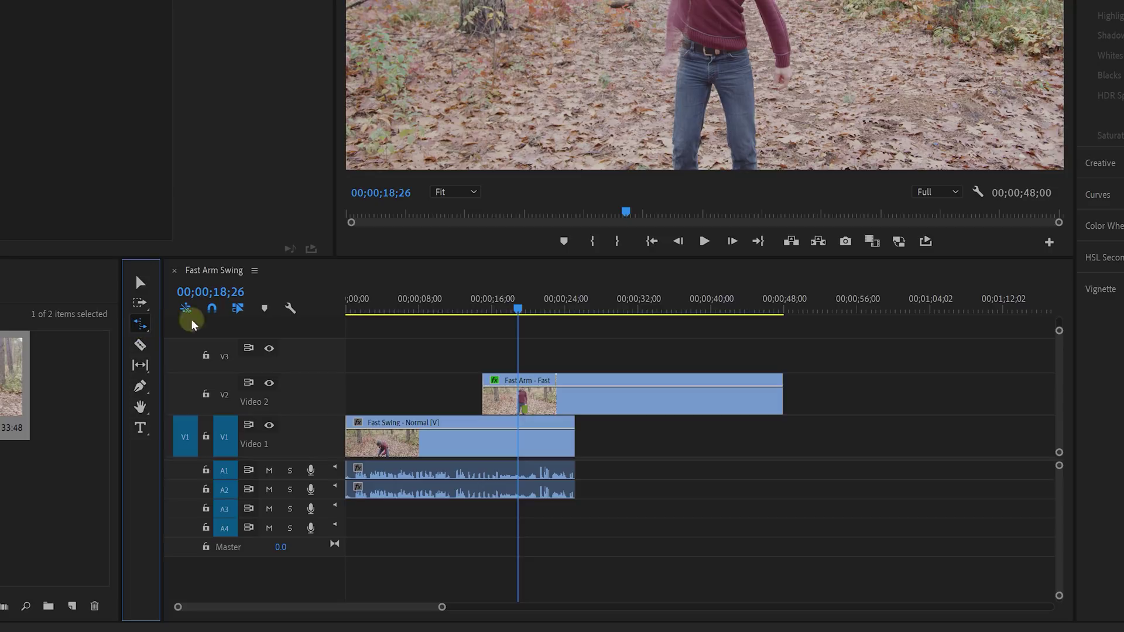
drag(764, 382, 743, 391)
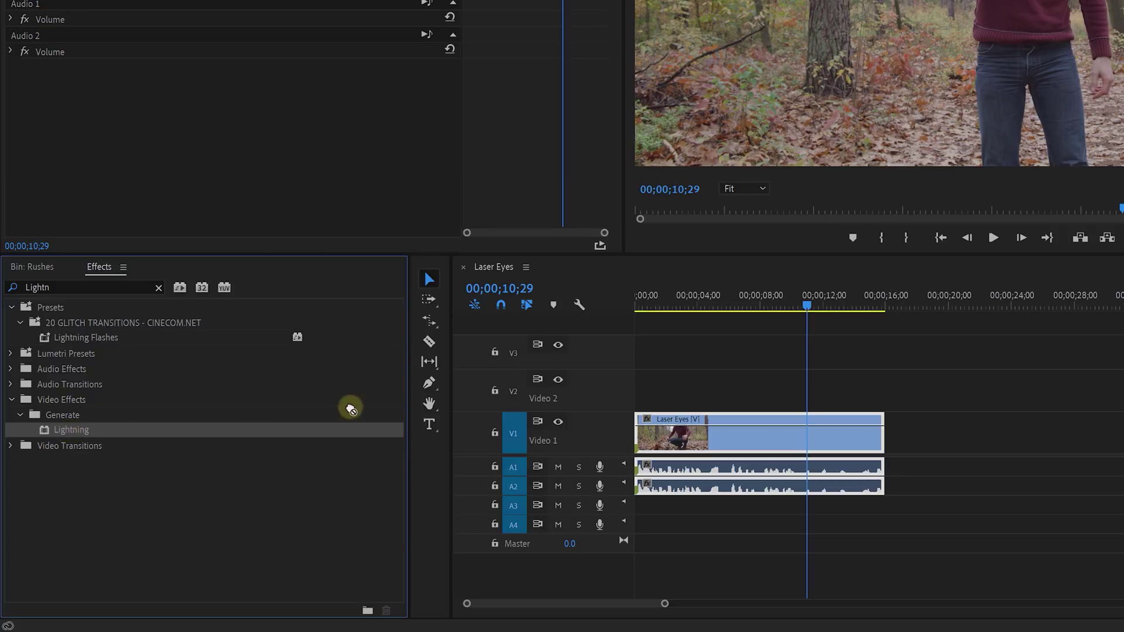
Apply Lightning to the Laser Eyes clip with Amplitude and Branching 0, Width 43, magenta Outside Color
drag(658, 431, 658, 431)
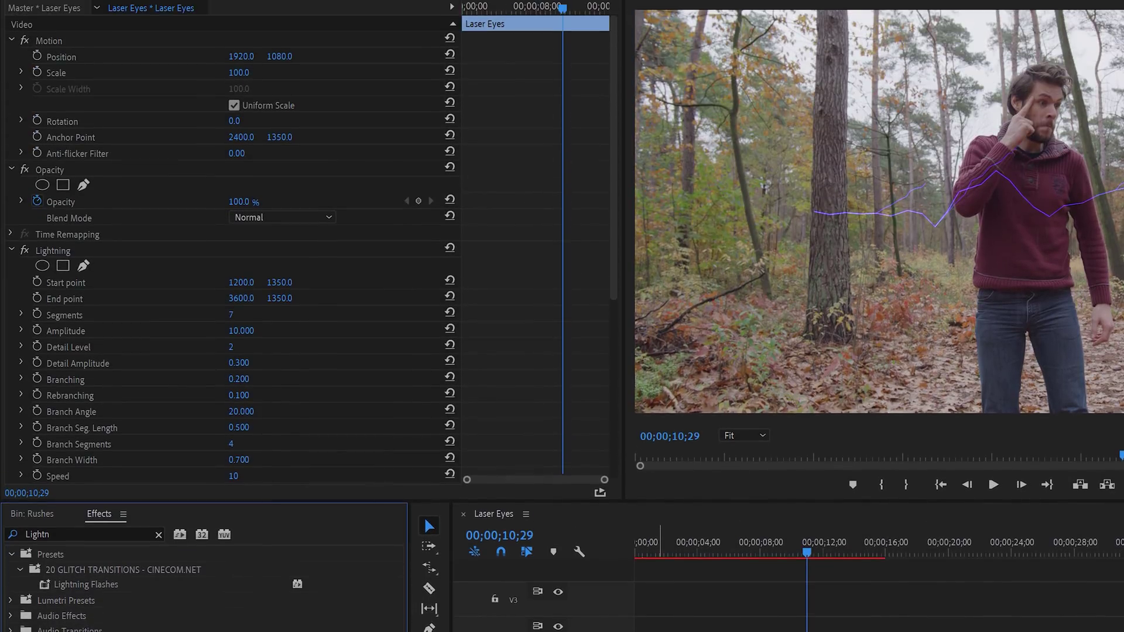
scroll(103, 147, down, 3)
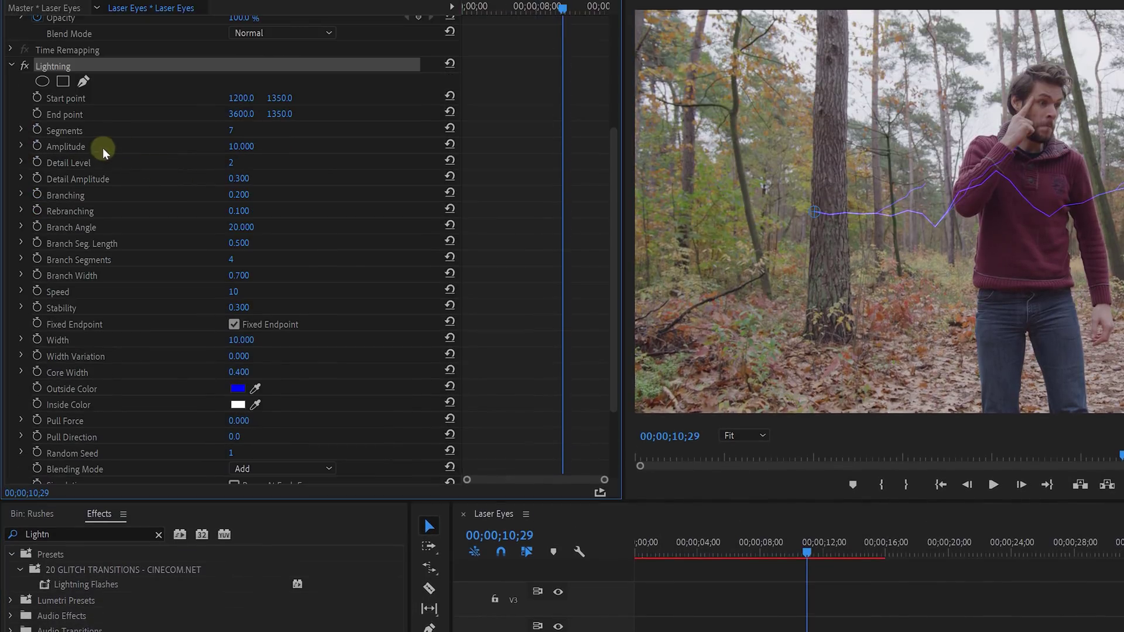
text(0)
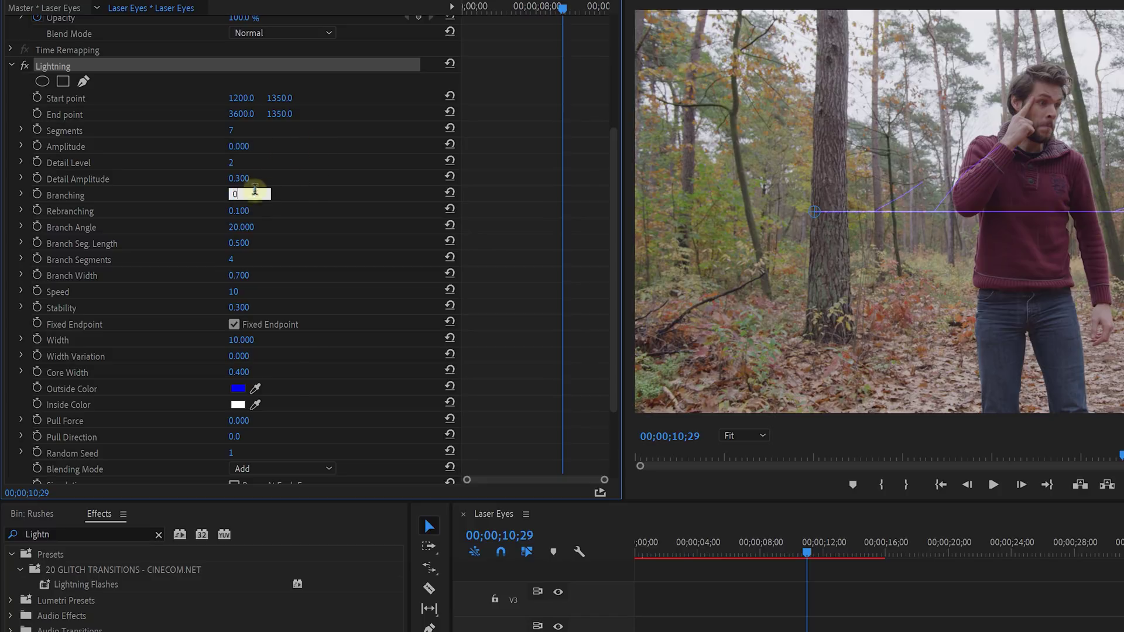
click(334, 200)
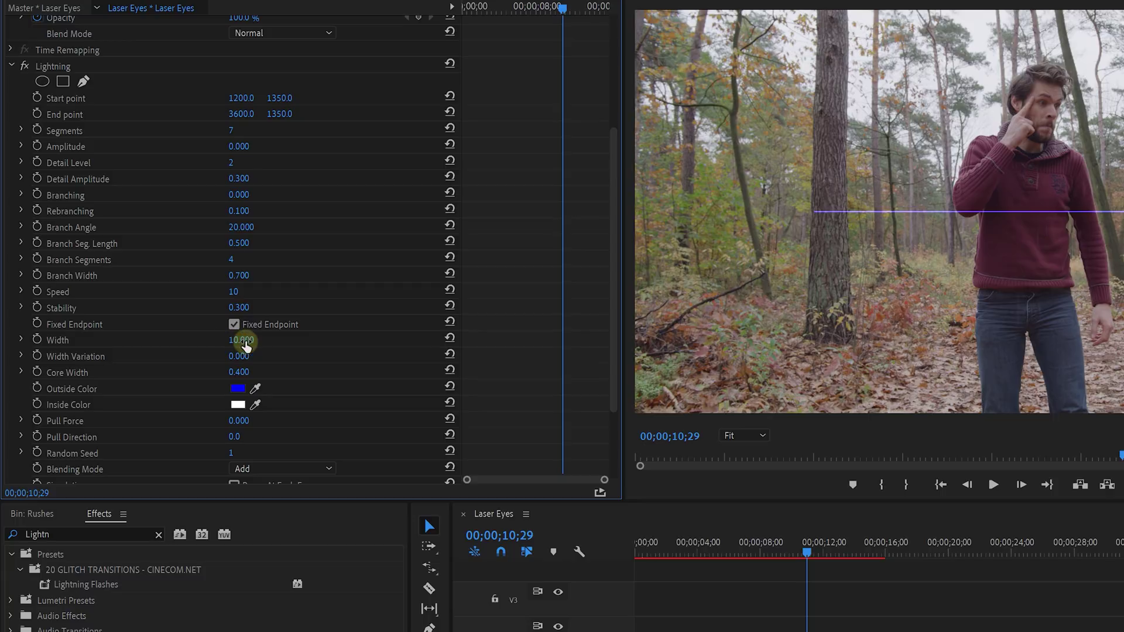
drag(244, 342, 267, 342)
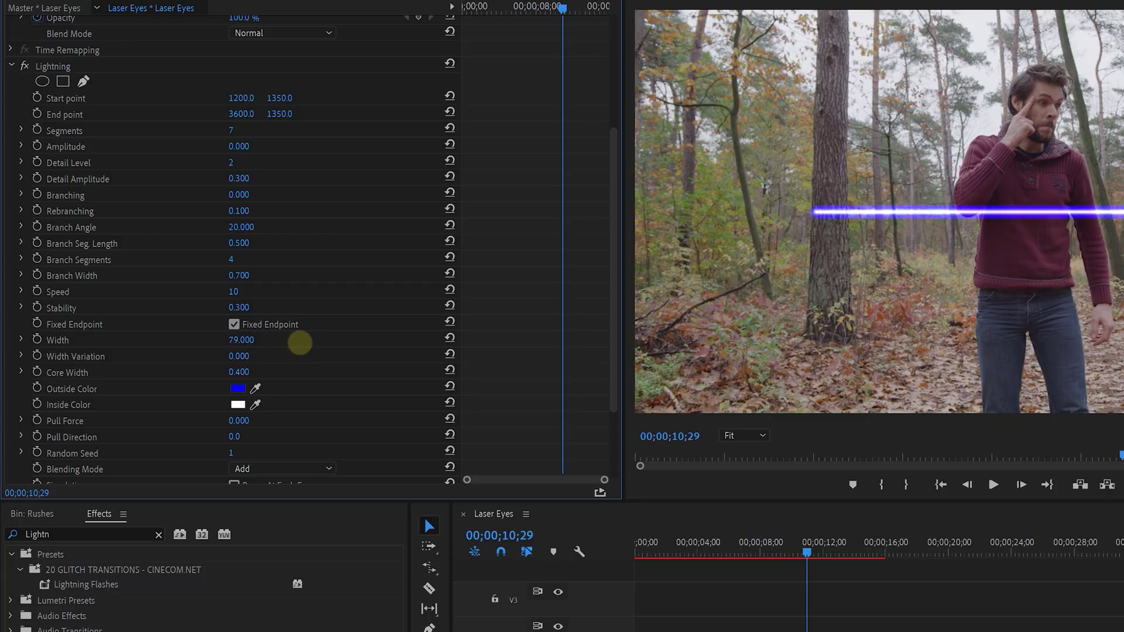
click(238, 388)
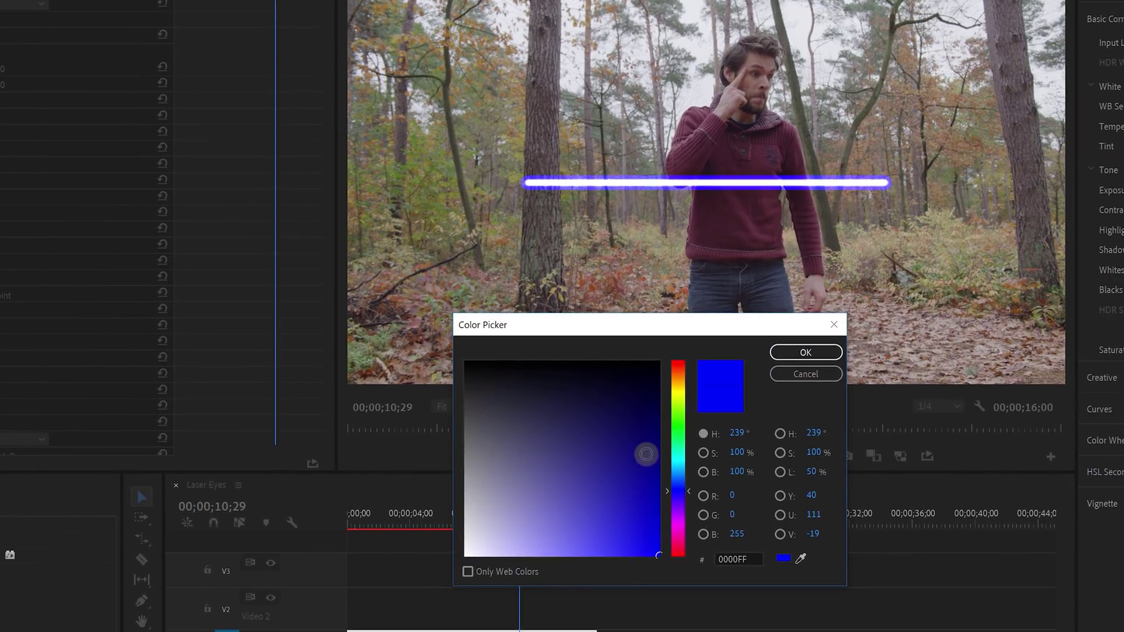
click(675, 530)
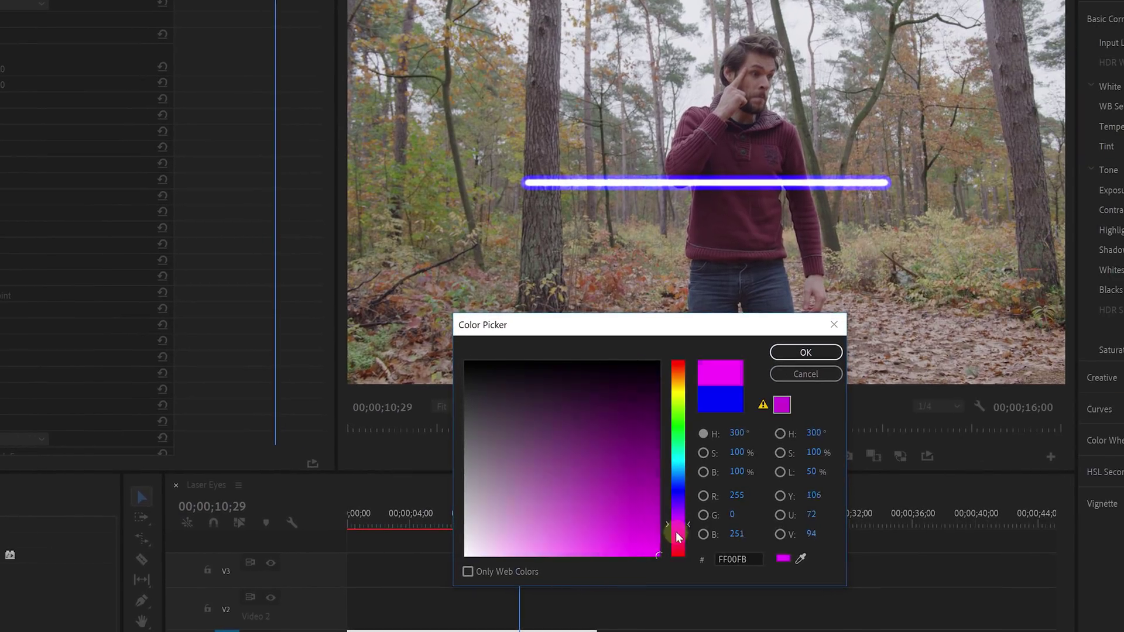
click(804, 355)
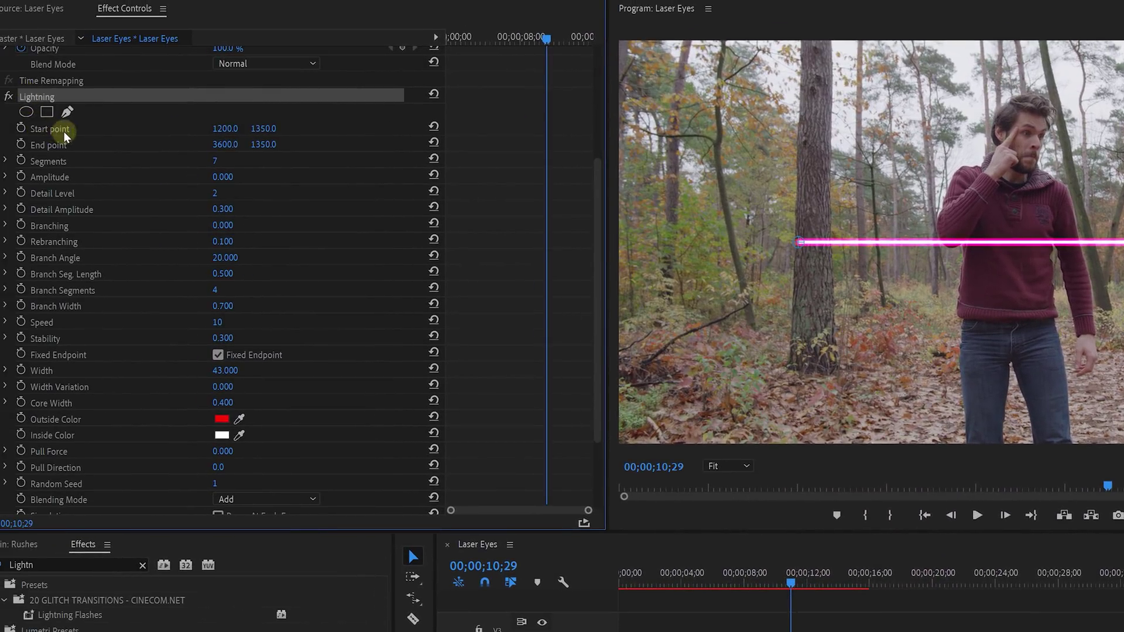
Keyframe the lightning End point so the beam stretches from the eye to the frame edge
click(65, 145)
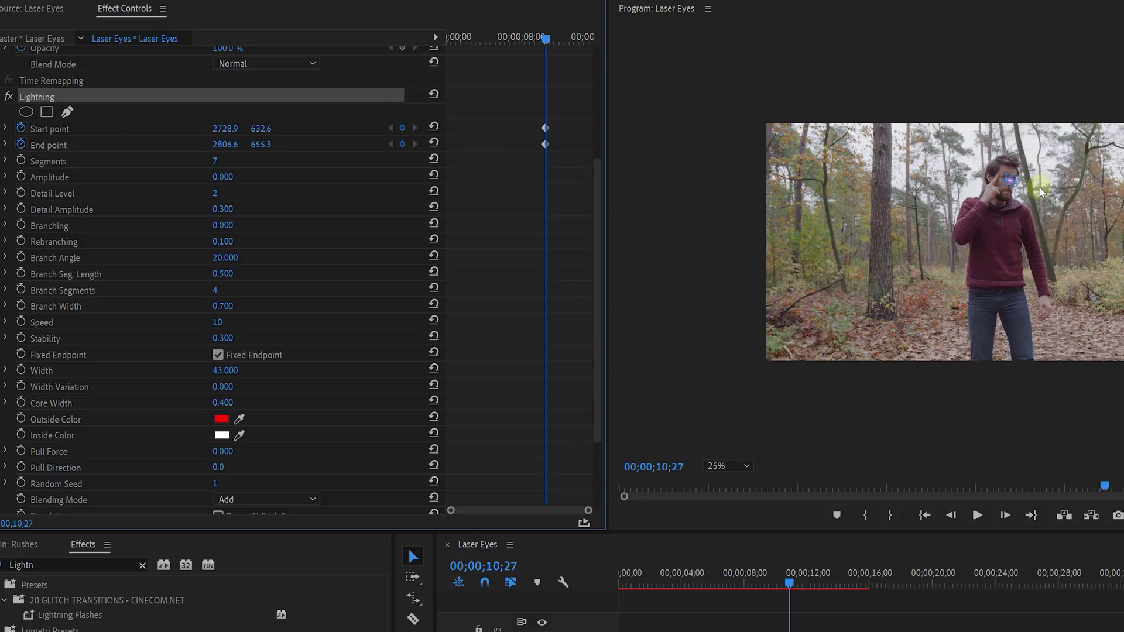
key(Right)
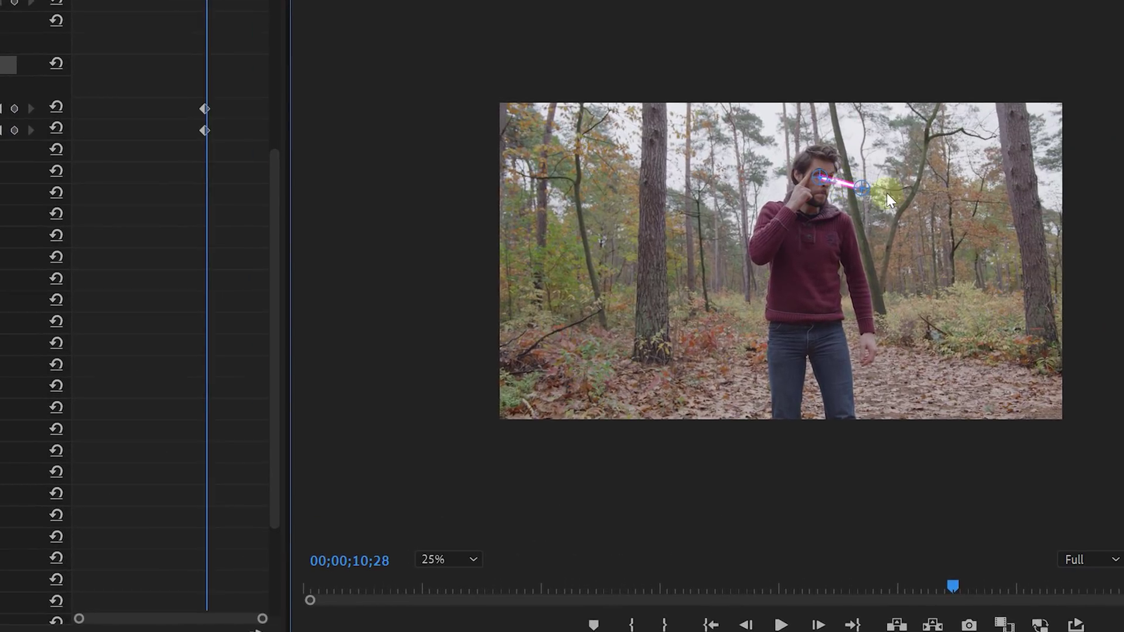
drag(887, 194, 1119, 256)
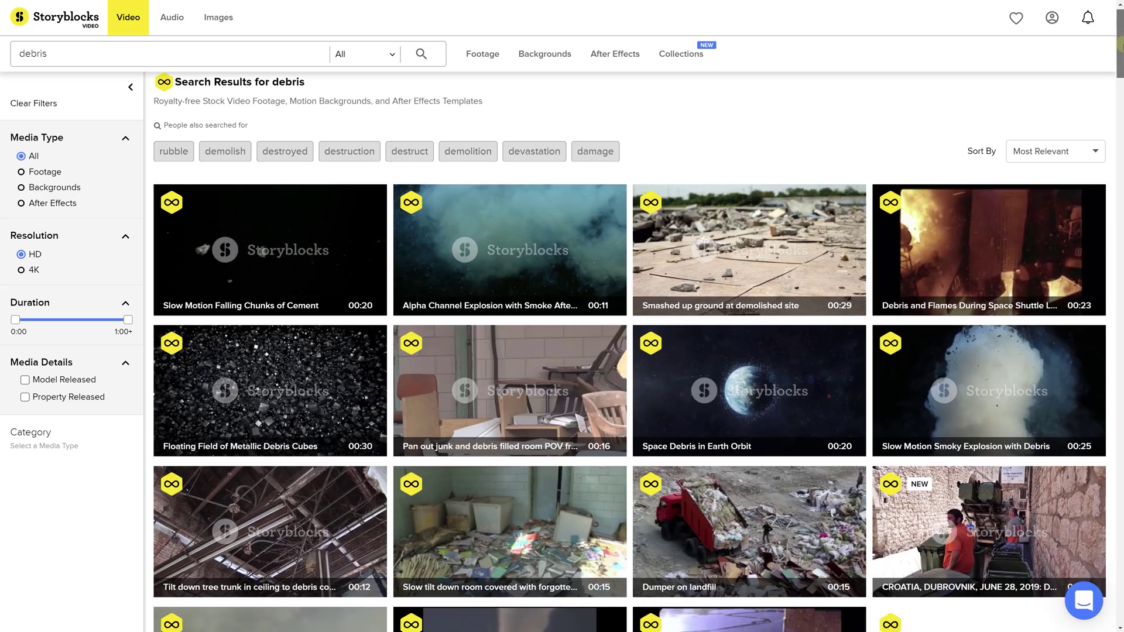
scroll(638, 351, down, 2)
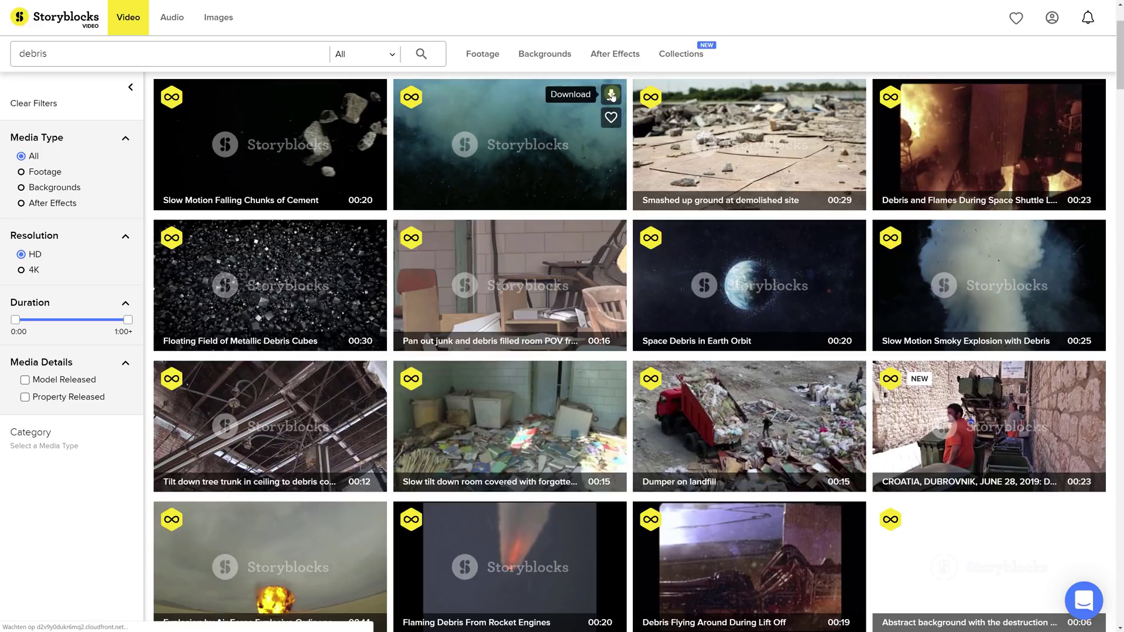
Download the Alpha Channel Explosion clip from the Storyblocks debris results
click(611, 96)
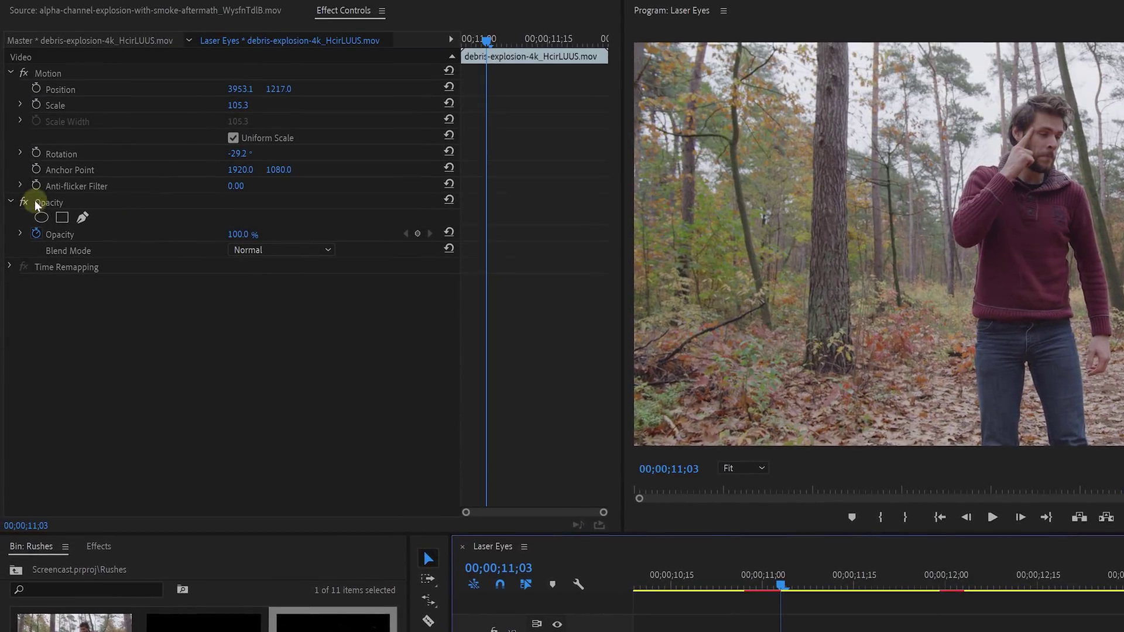
Select the Opacity effect of the debris-explosion-4k clip in Effect Controls
click(35, 202)
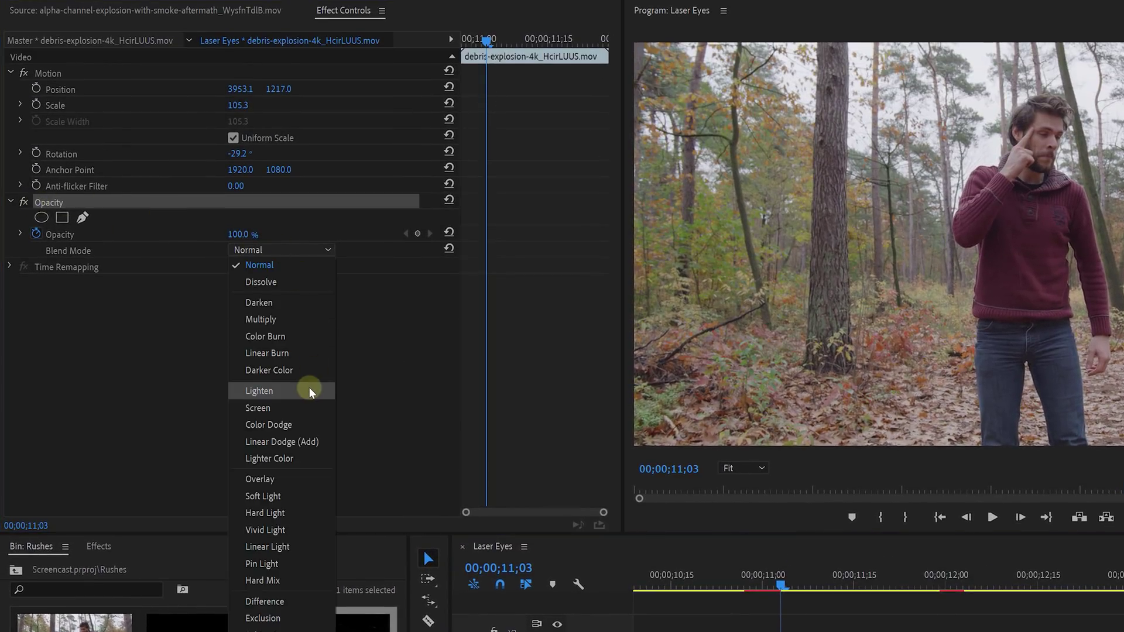